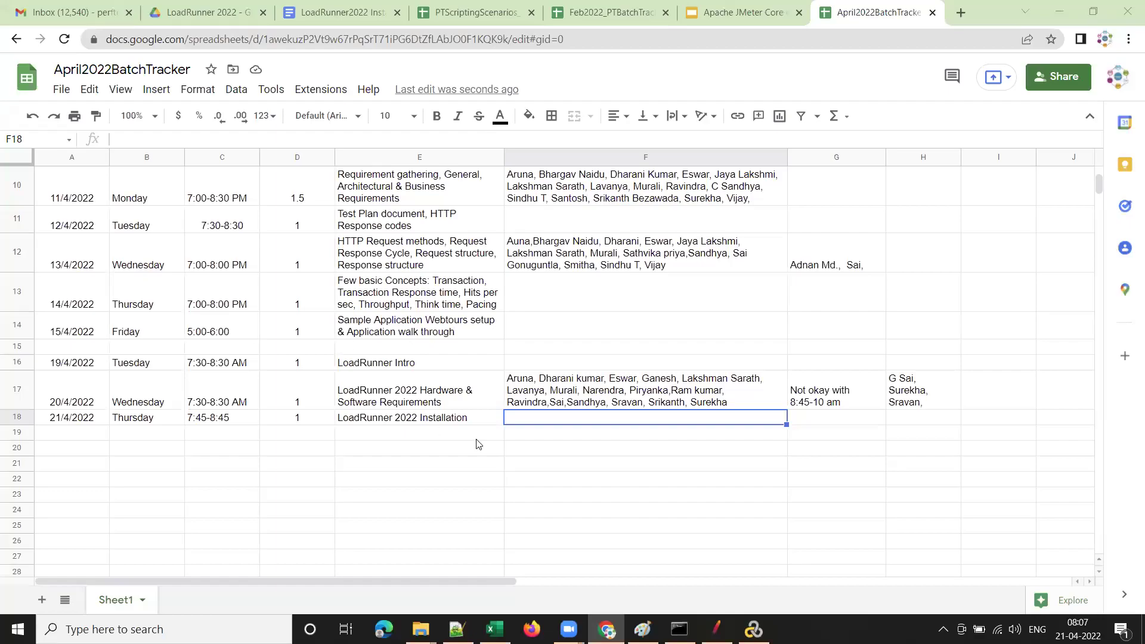
Step: Open the LoadRunner 2022 installation guide document and read the red note about doing a Windows update before installing
{"action": "left_click", "coordinate": [464, 391]}
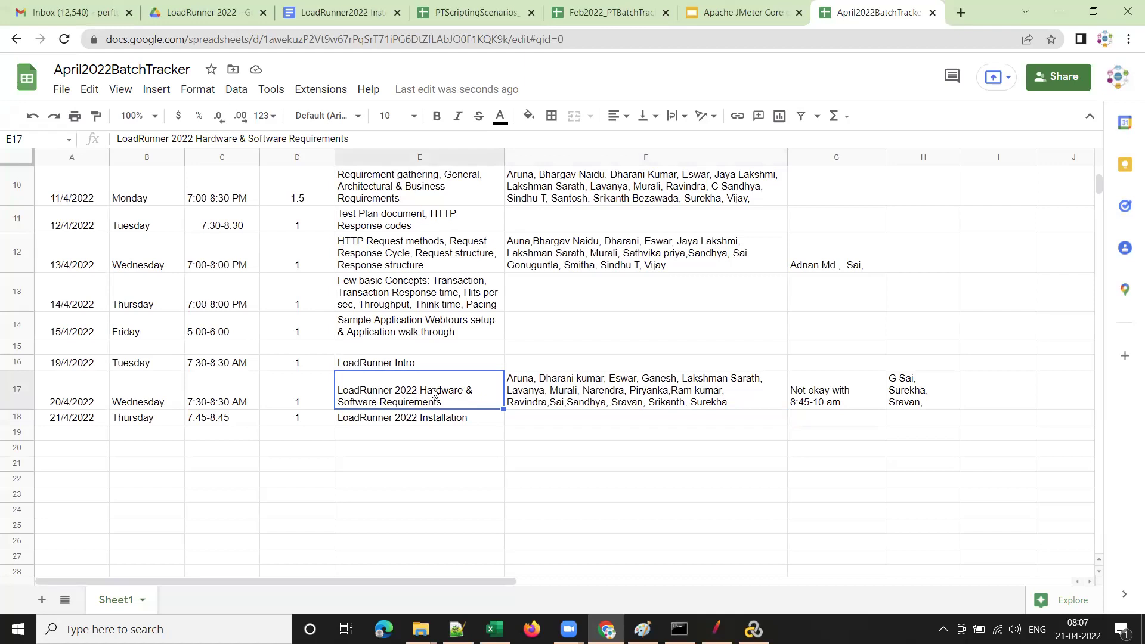
{"action": "left_click", "coordinate": [337, 17]}
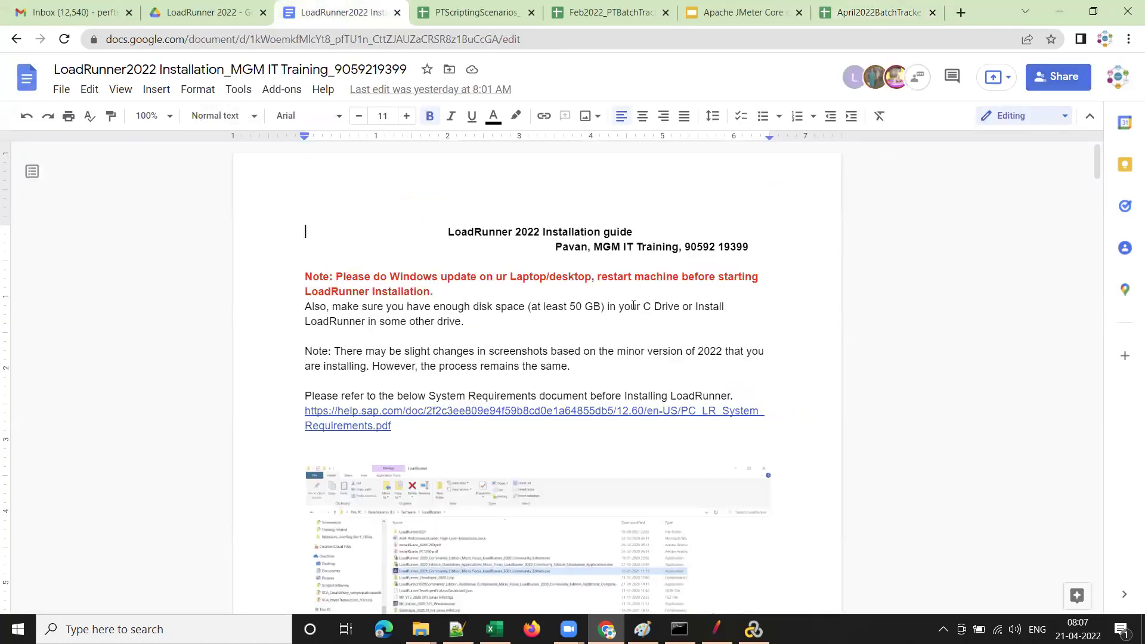
{"action": "left_click", "coordinate": [445, 292]}
{"action": "left_click_drag", "start_coordinate": [335, 276], "coordinate": [459, 291]}
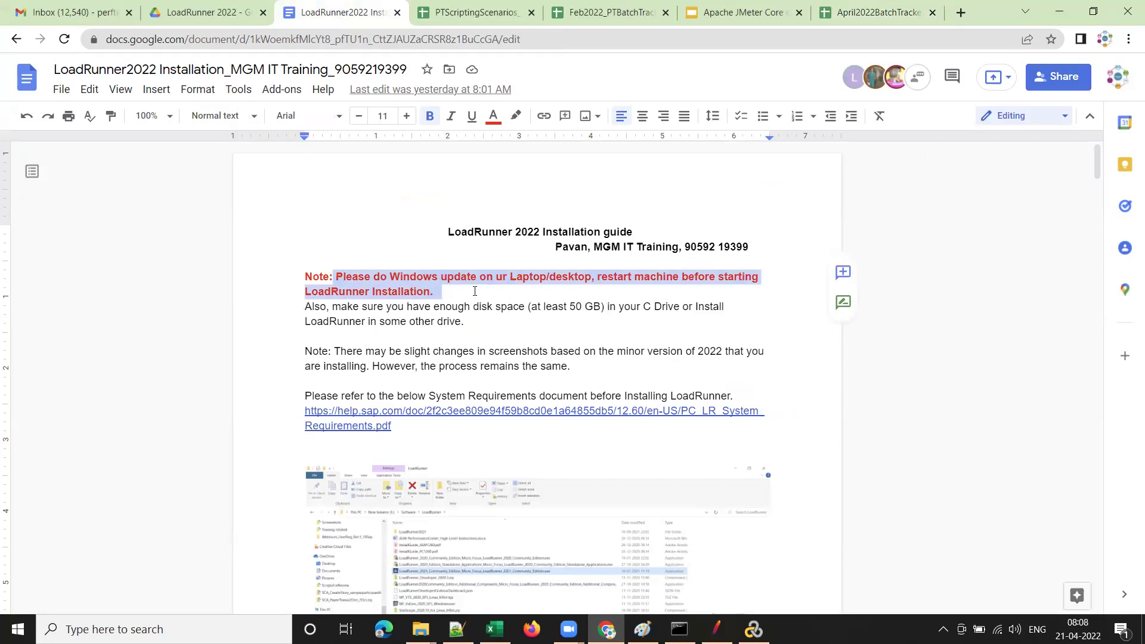
{"action": "left_click", "coordinate": [453, 291]}
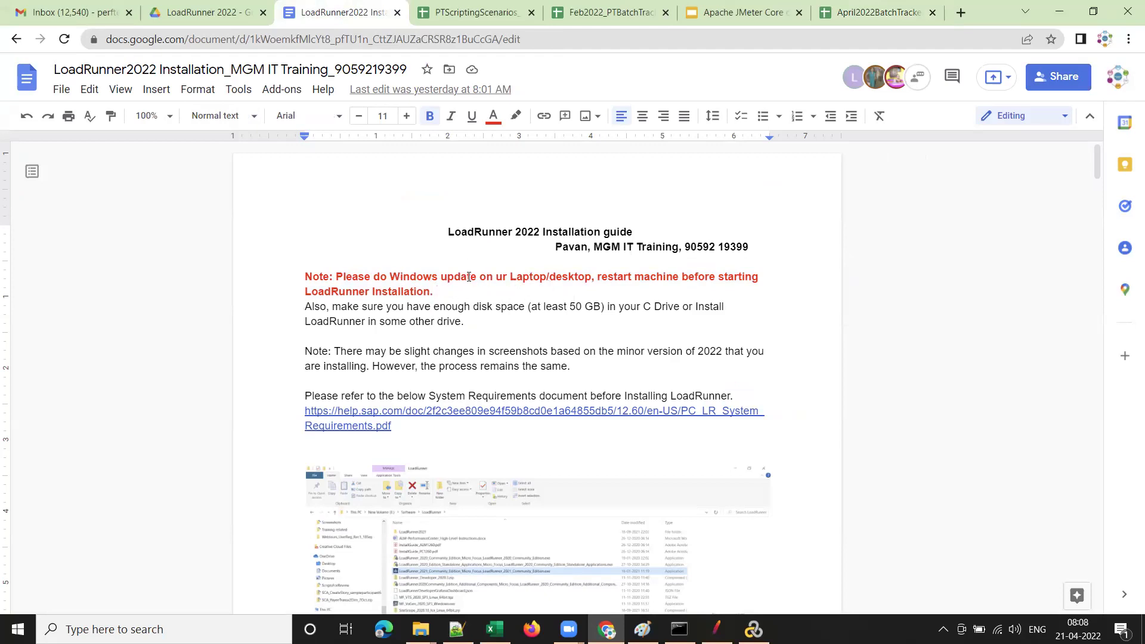
{"action": "left_click_drag", "start_coordinate": [390, 276], "coordinate": [482, 278]}
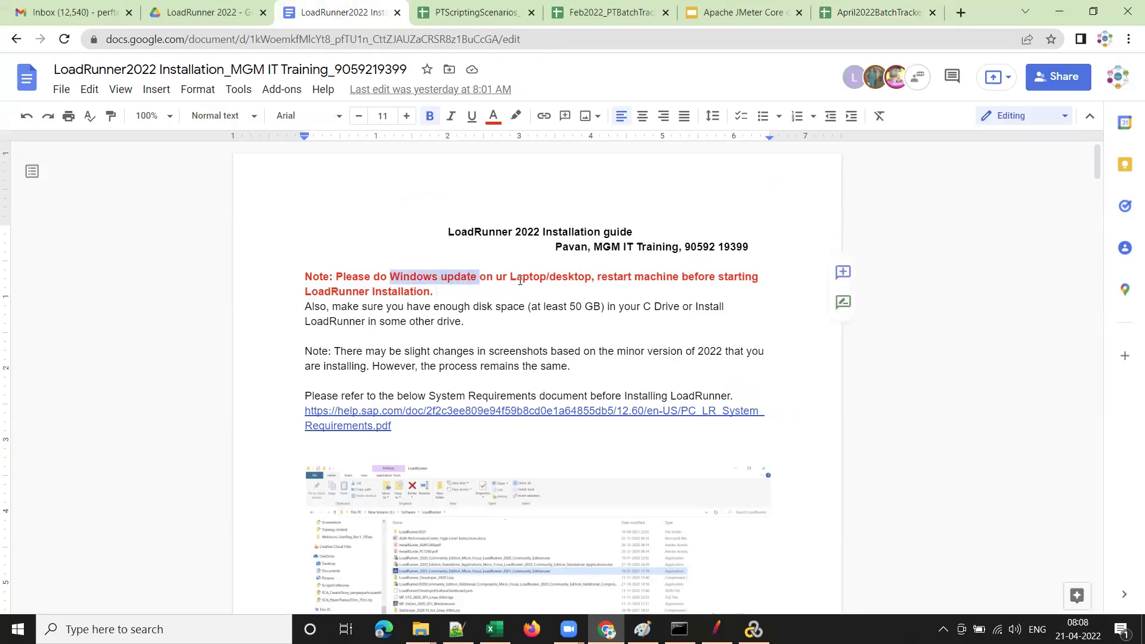
Step: Search Windows for "windows update" and view the update status in the Check for updates settings, closing them when done
{"action": "left_click", "coordinate": [114, 629]}
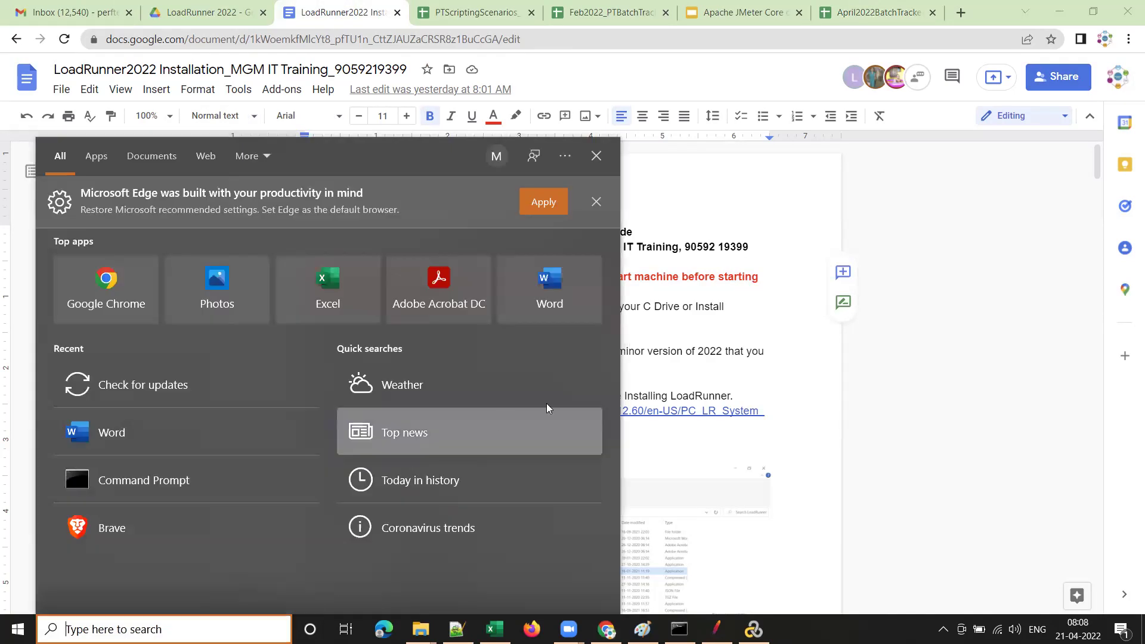
{"action": "left_click_drag", "start_coordinate": [850, 395], "coordinate": [775, 440]}
{"action": "scroll", "coordinate": [775, 440], "scroll_direction": "down", "scroll_amount": 3}
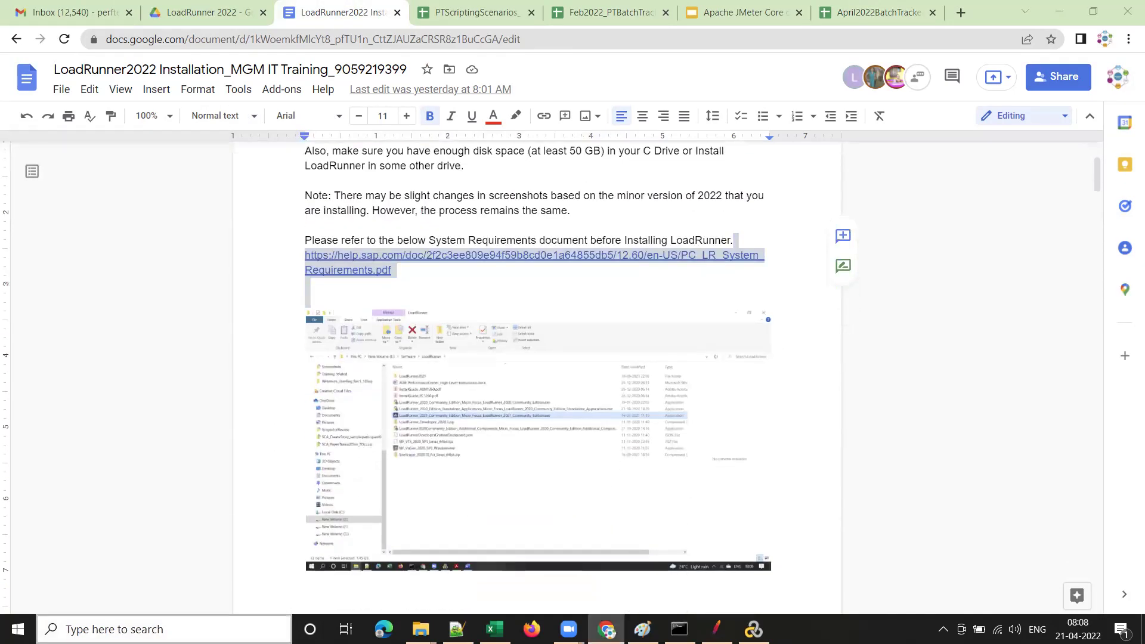
{"action": "key", "text": "super"}
{"action": "type", "text": "windw"}
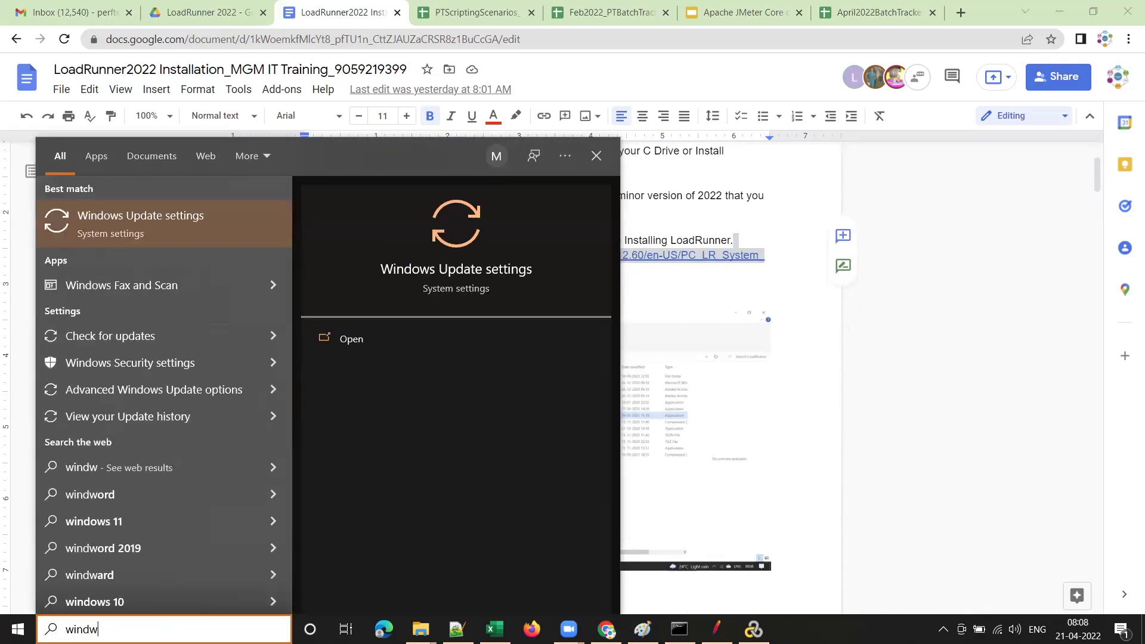
{"action": "key", "text": "BackSpace"}
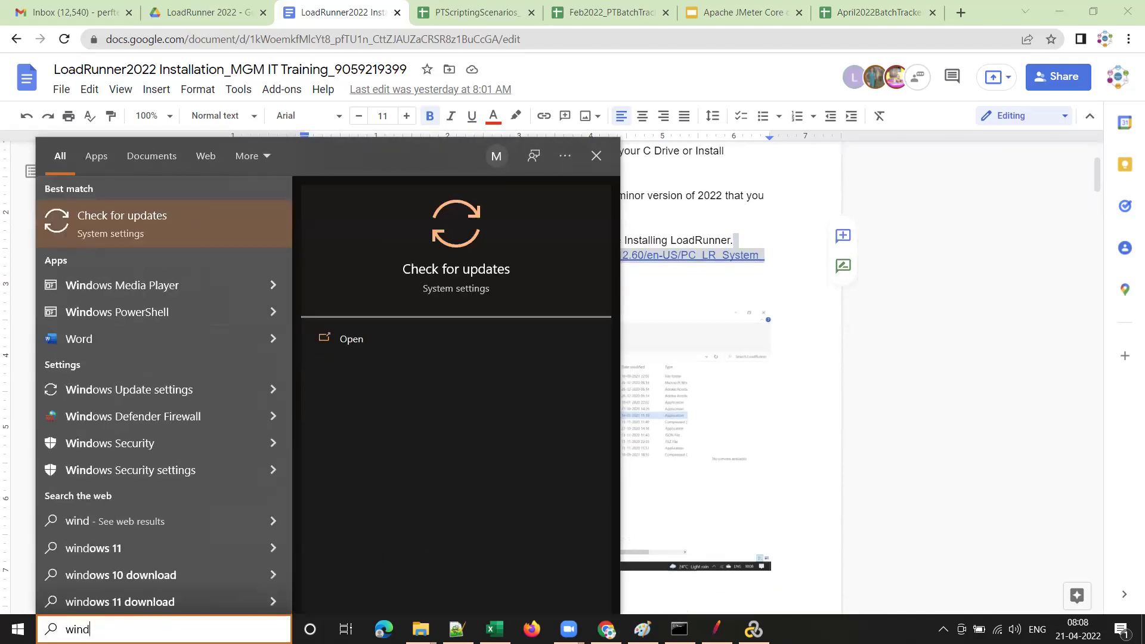
{"action": "type", "text": "ows update"}
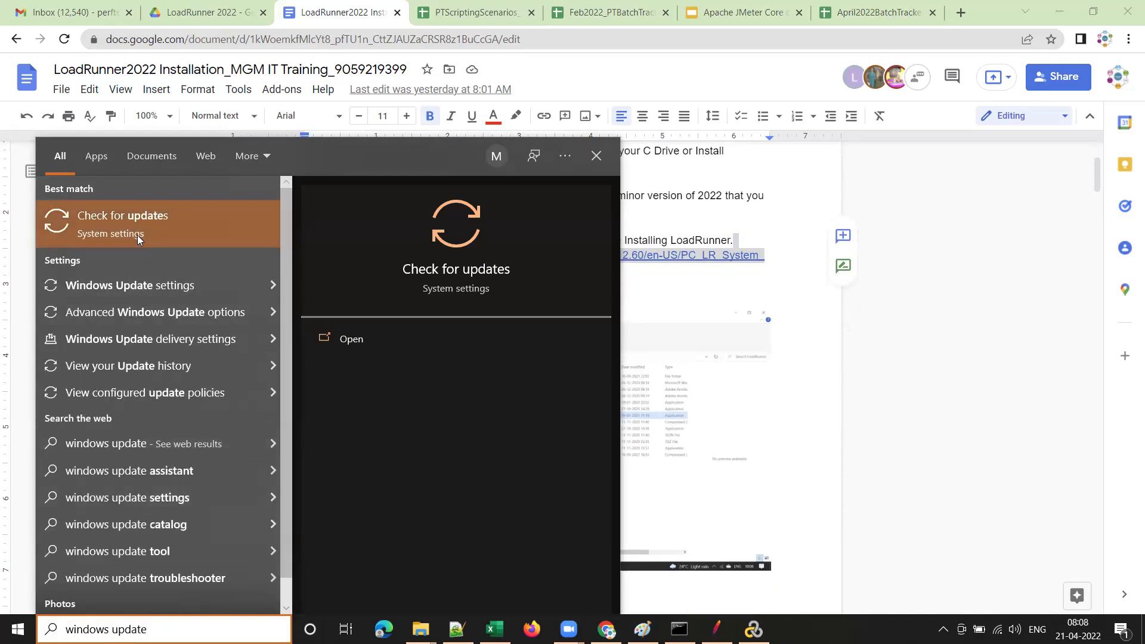
{"action": "left_click", "coordinate": [125, 215]}
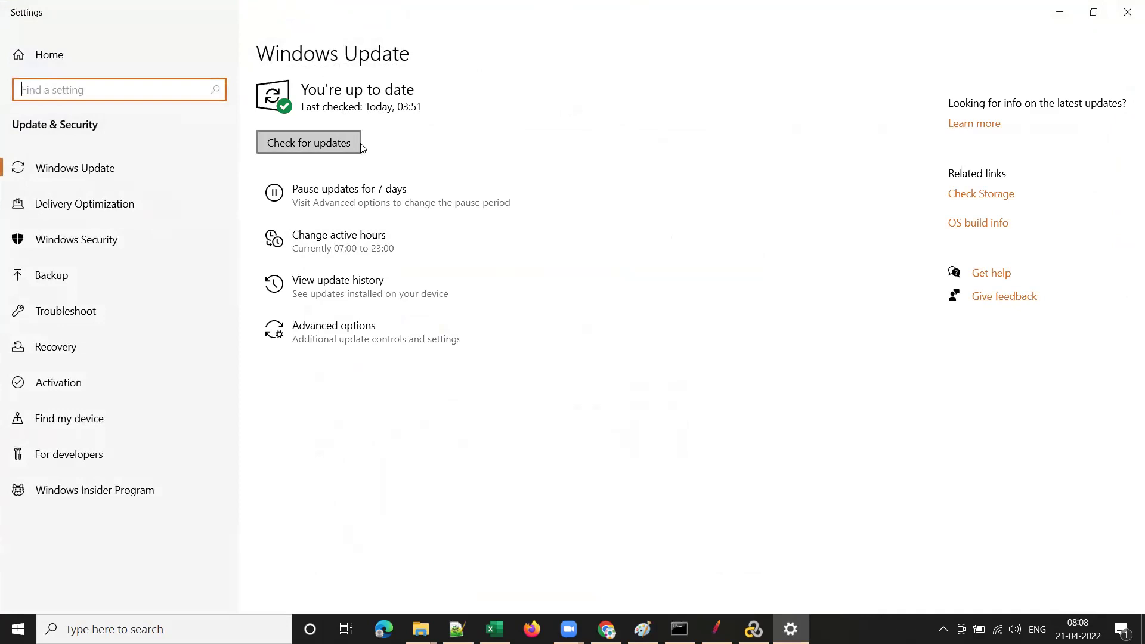
{"action": "left_click", "coordinate": [1127, 14]}
Step: Review the guide's notes on restarting the machine, the C drive disk space requirement and installing on another drive
{"action": "left_click_drag", "start_coordinate": [734, 239], "coordinate": [1099, 178]}
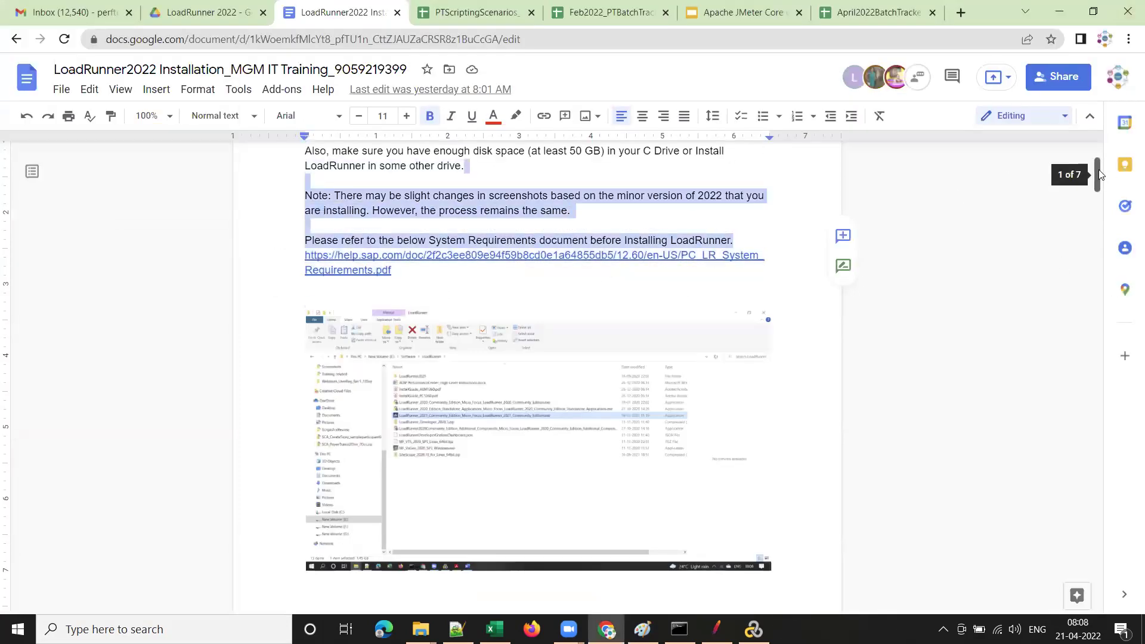
{"action": "scroll", "coordinate": [1100, 178], "scroll_direction": "up", "scroll_amount": 3}
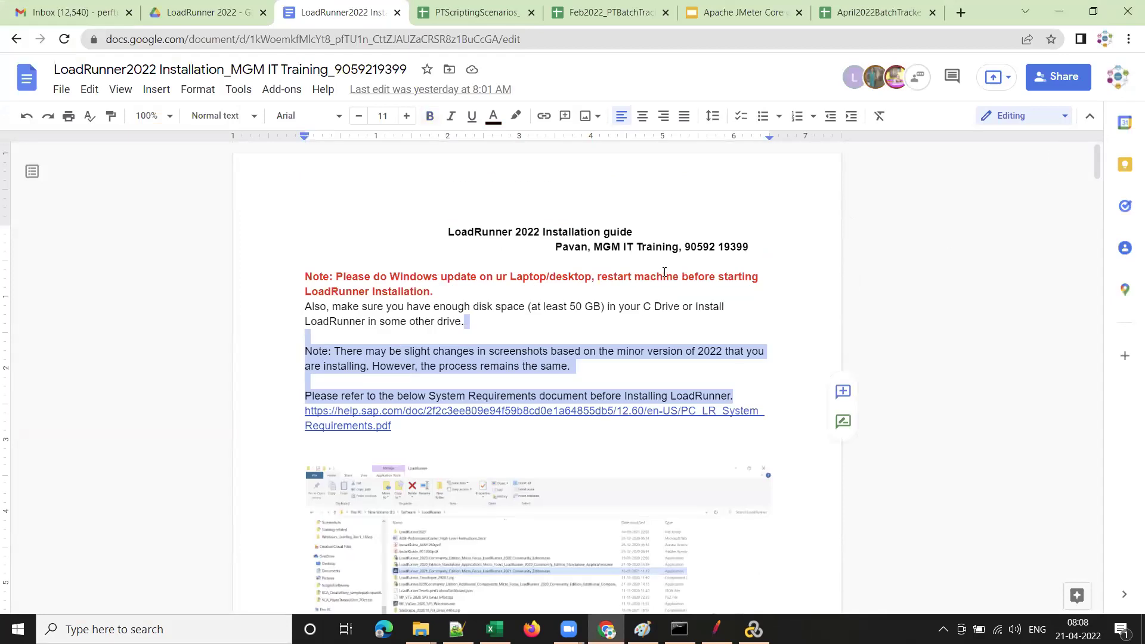
{"action": "double_click", "coordinate": [613, 276]}
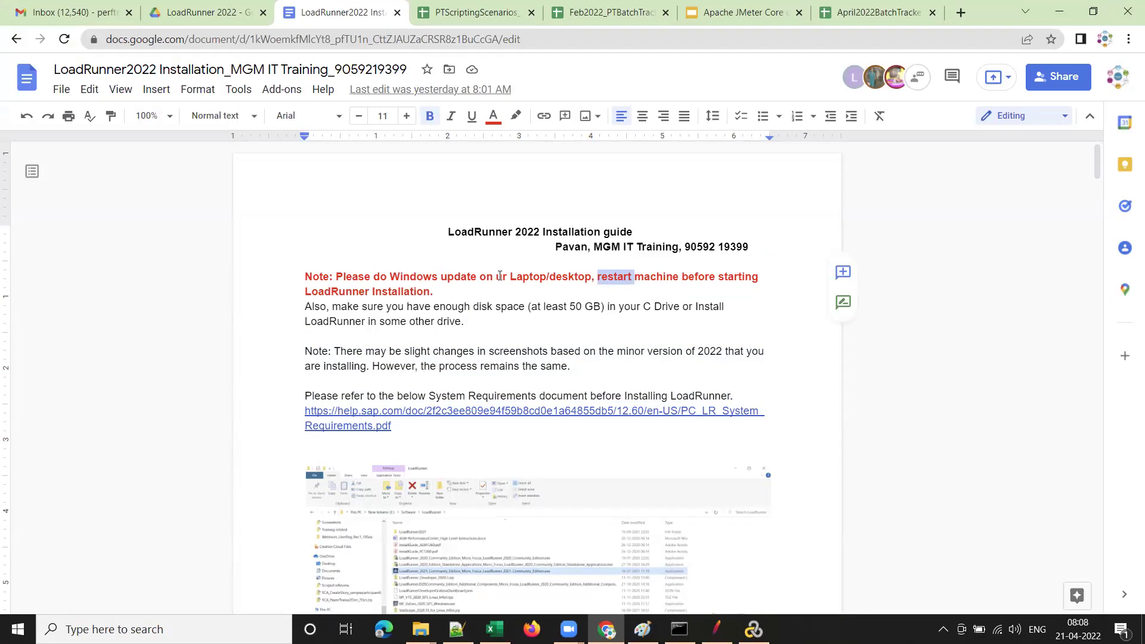
{"action": "left_click_drag", "start_coordinate": [482, 277], "coordinate": [741, 285]}
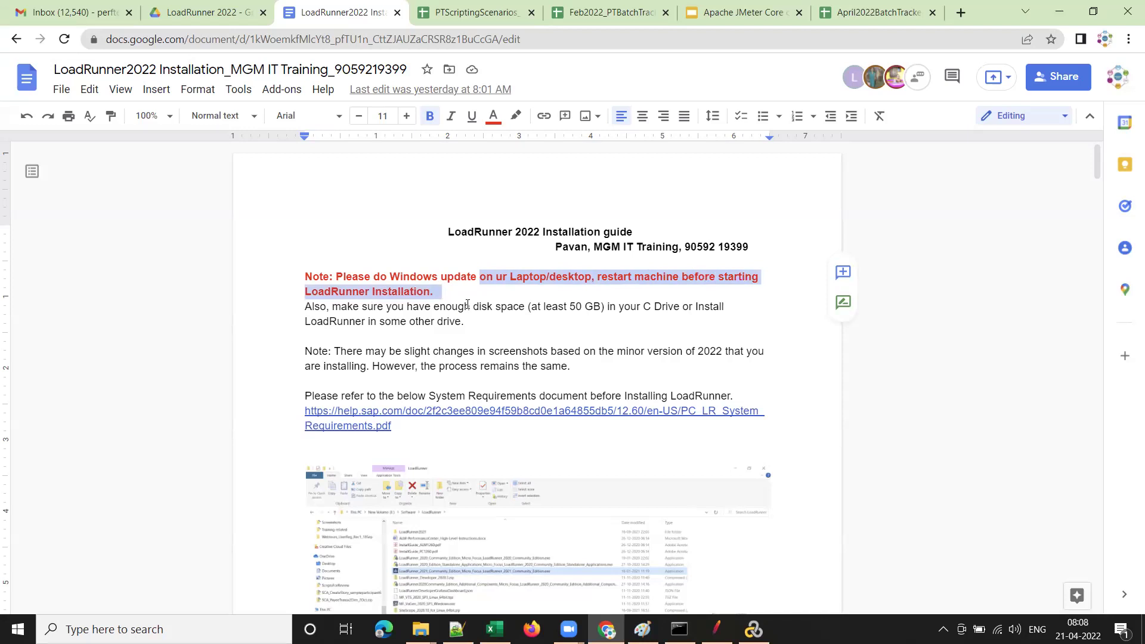
{"action": "left_click_drag", "start_coordinate": [434, 307], "coordinate": [679, 307]}
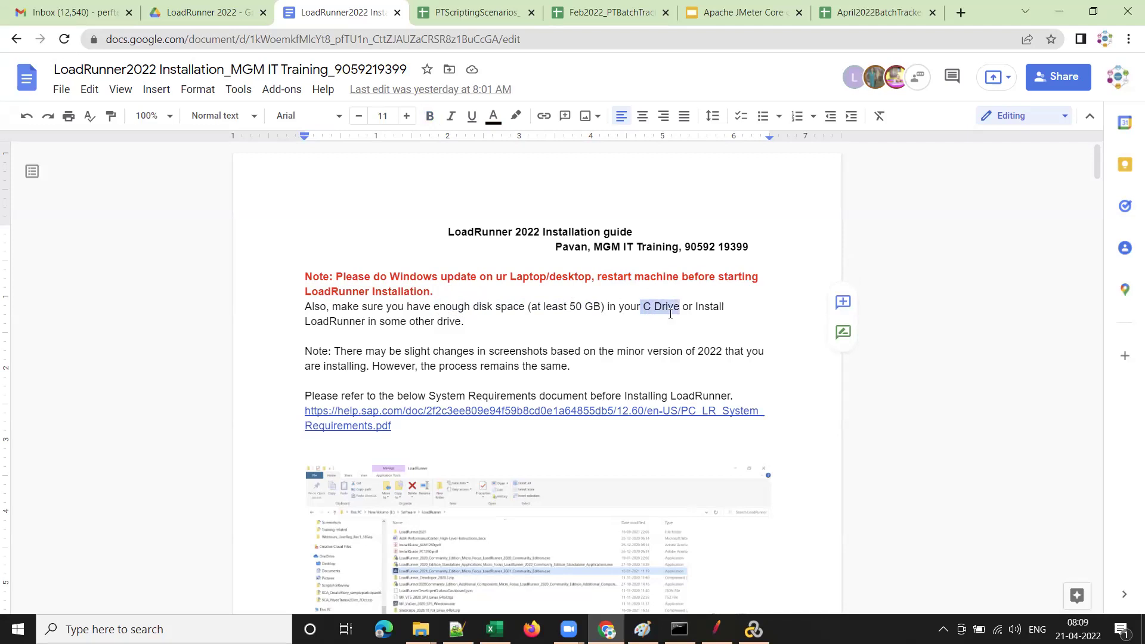
{"action": "left_click_drag", "start_coordinate": [695, 306], "coordinate": [726, 320]}
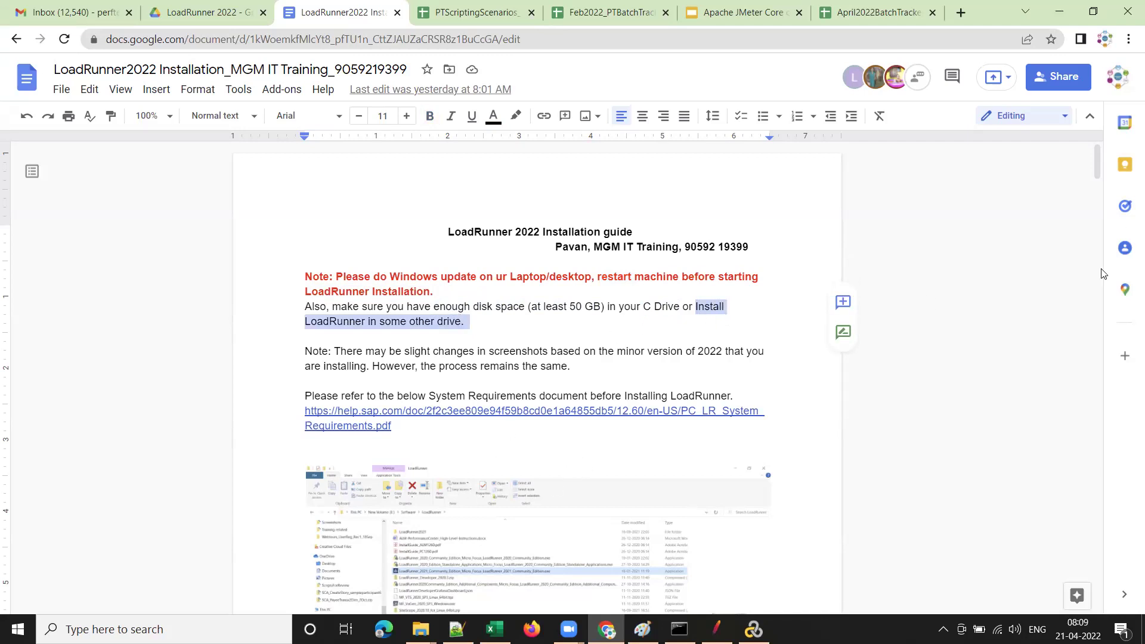
Step: In the Downloads folder, select the LoadRunner 2022 installer and widen the Name column to show its full file name
{"action": "left_click", "coordinate": [196, 12]}
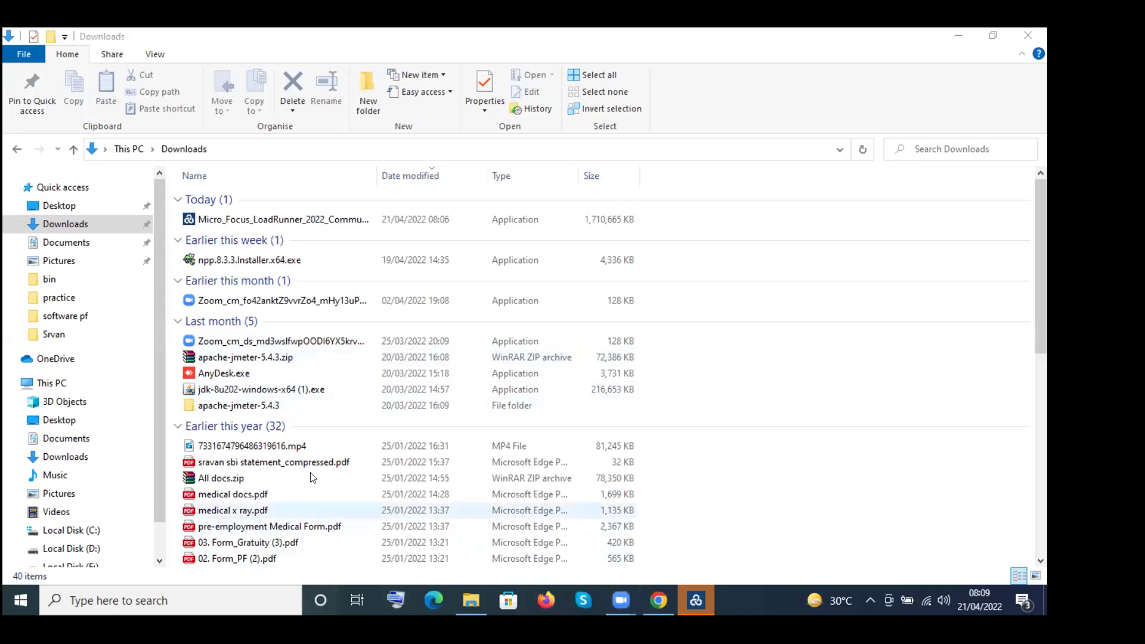
{"action": "double_click", "coordinate": [244, 219]}
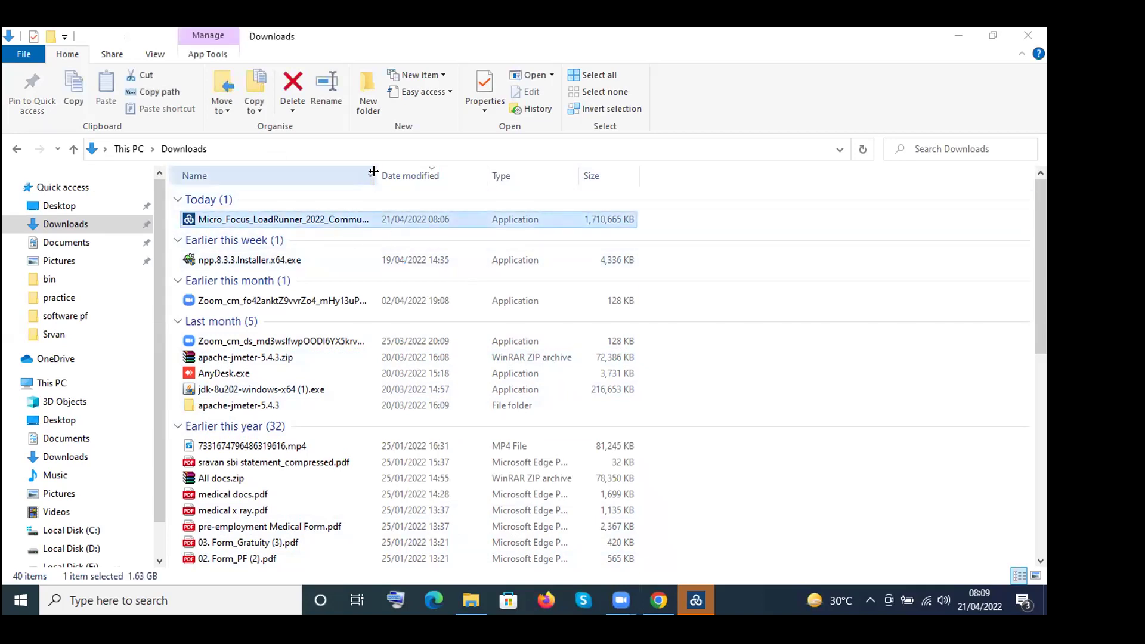
{"action": "left_click_drag", "start_coordinate": [377, 174], "coordinate": [466, 171]}
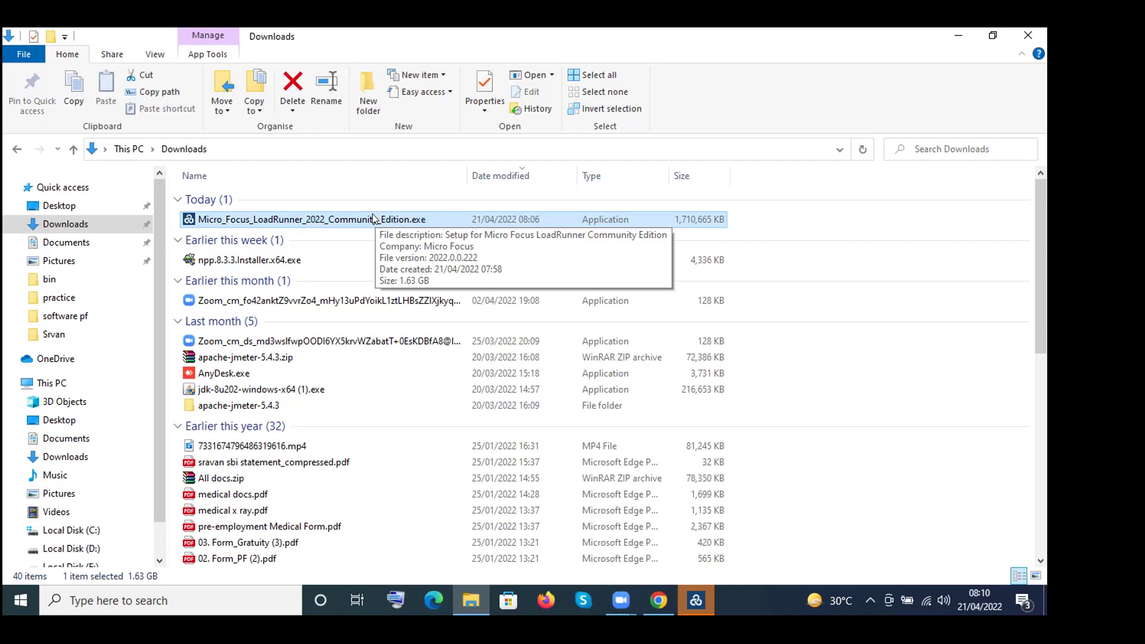
Step: Search for "windows update" on the computer holding the installer, view its update status and close Settings
{"action": "left_click", "coordinate": [184, 599]}
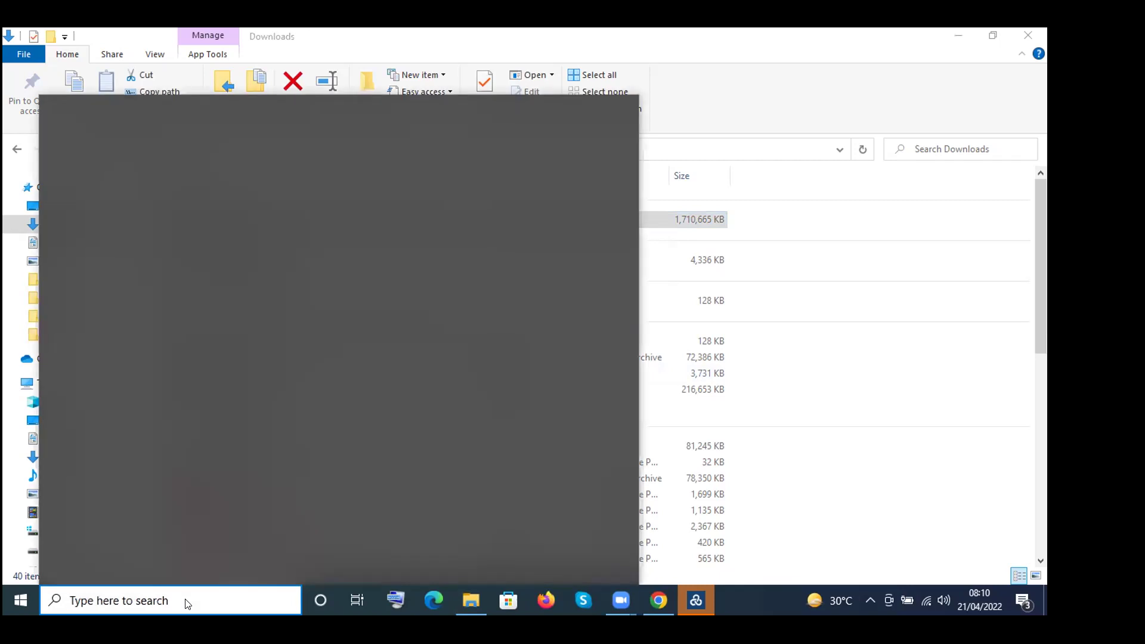
{"action": "type", "text": "windows upda"}
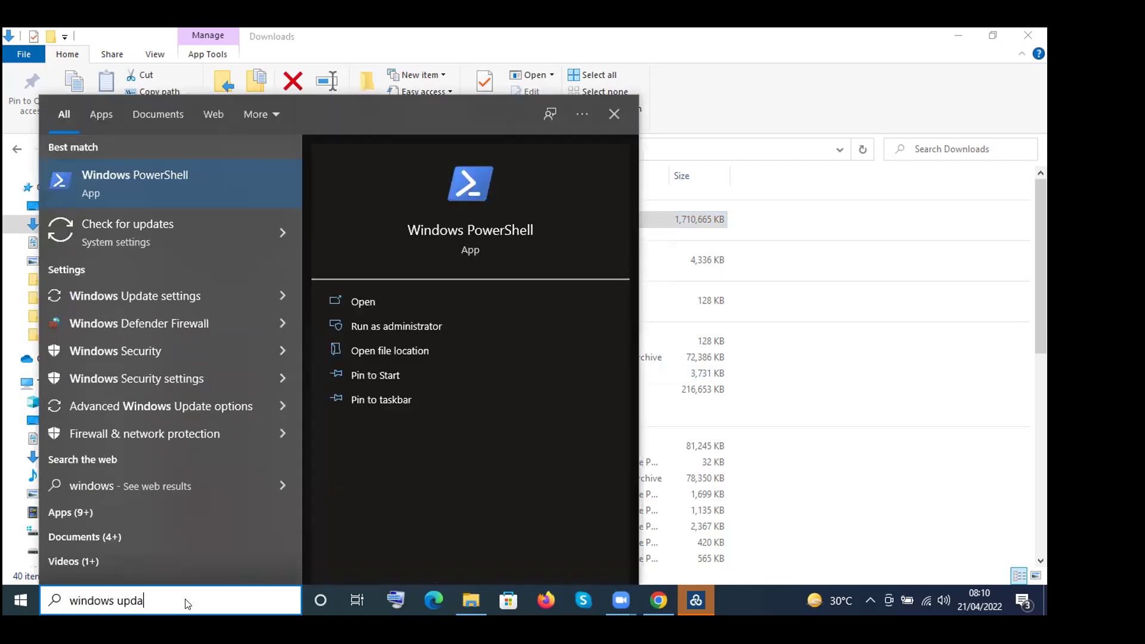
{"action": "type", "text": "te"}
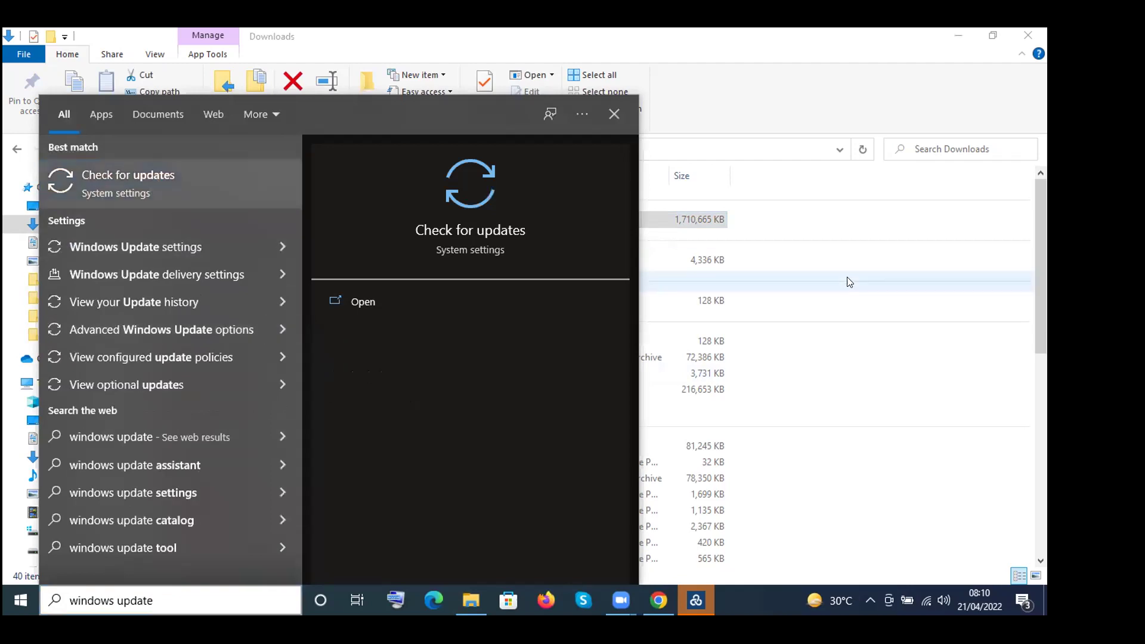
{"action": "key", "text": "Return"}
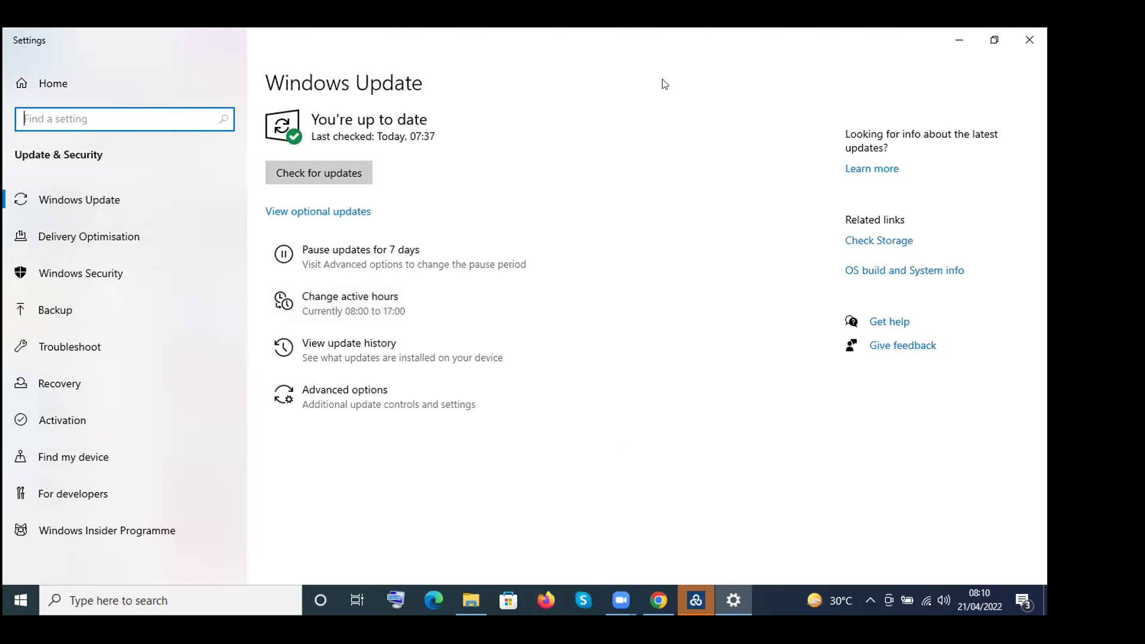
{"action": "left_click", "coordinate": [1030, 39]}
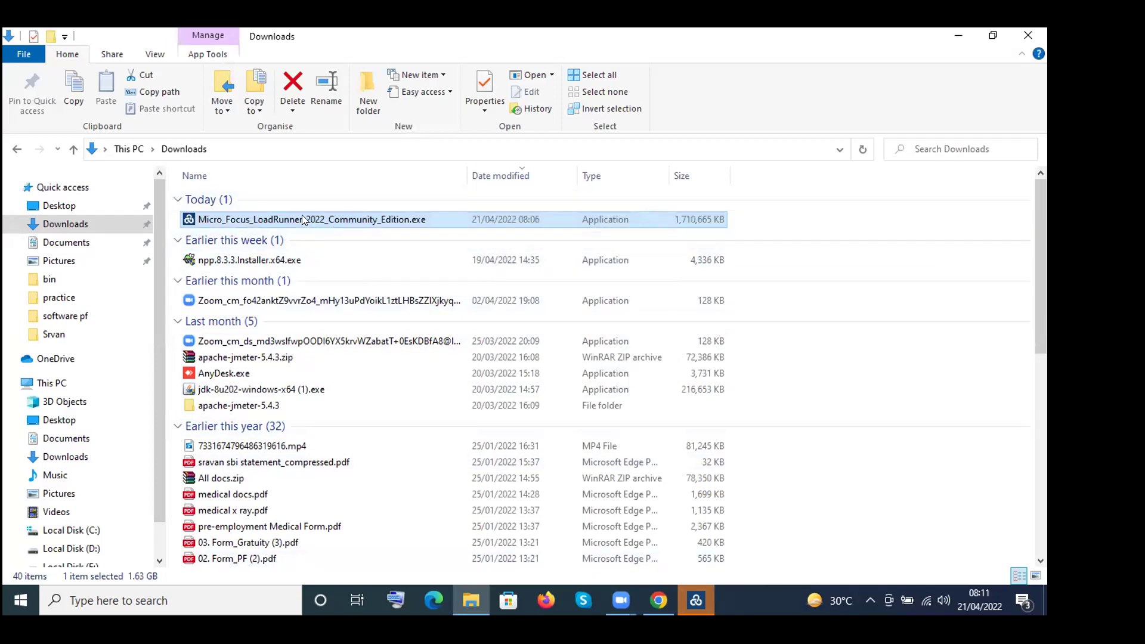
Step: Launch Micro_Focus_LoadRunner_2022_Community_Edition.exe from Downloads and minimize its extraction window
{"action": "mouse_move", "coordinate": [303, 220]}
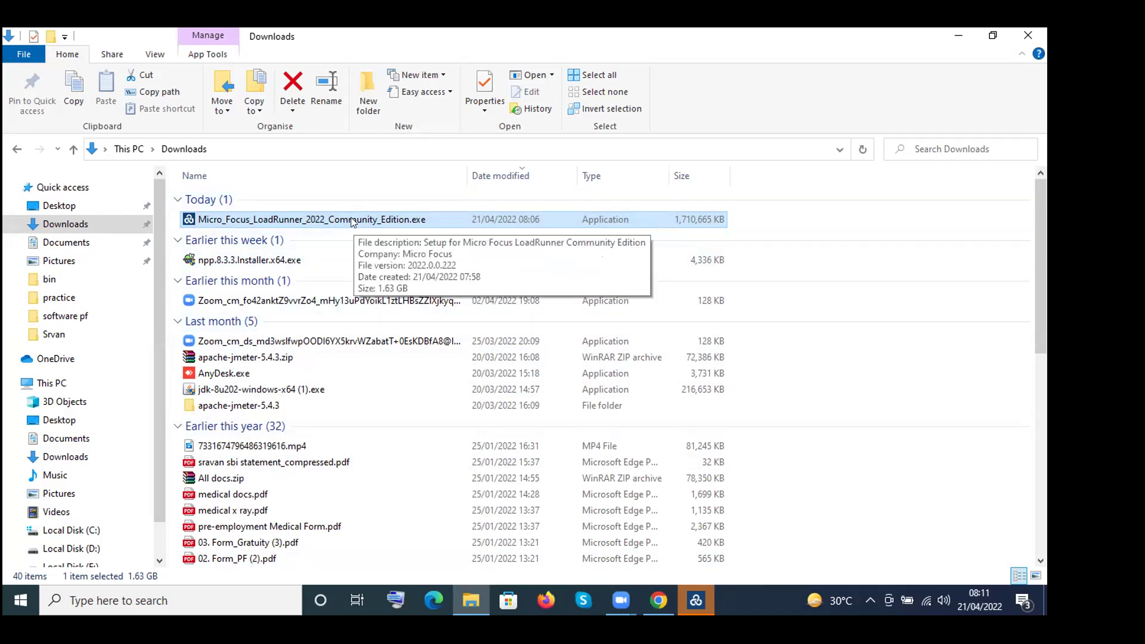
{"action": "left_click", "coordinate": [367, 218]}
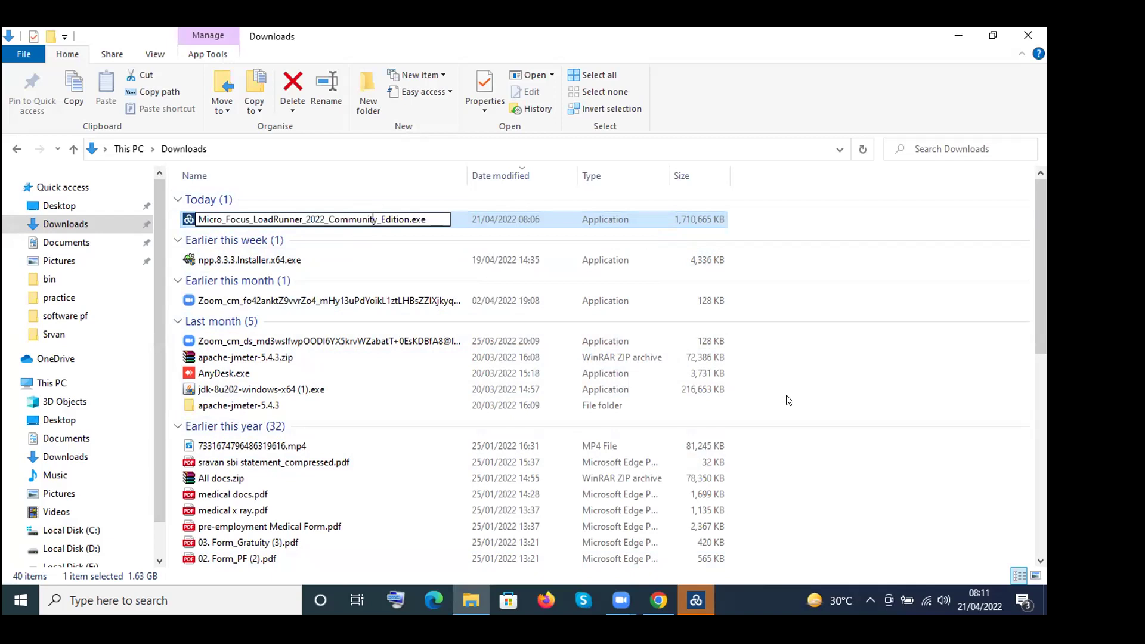
{"action": "key", "text": "Return"}
{"action": "key", "text": "Return"}
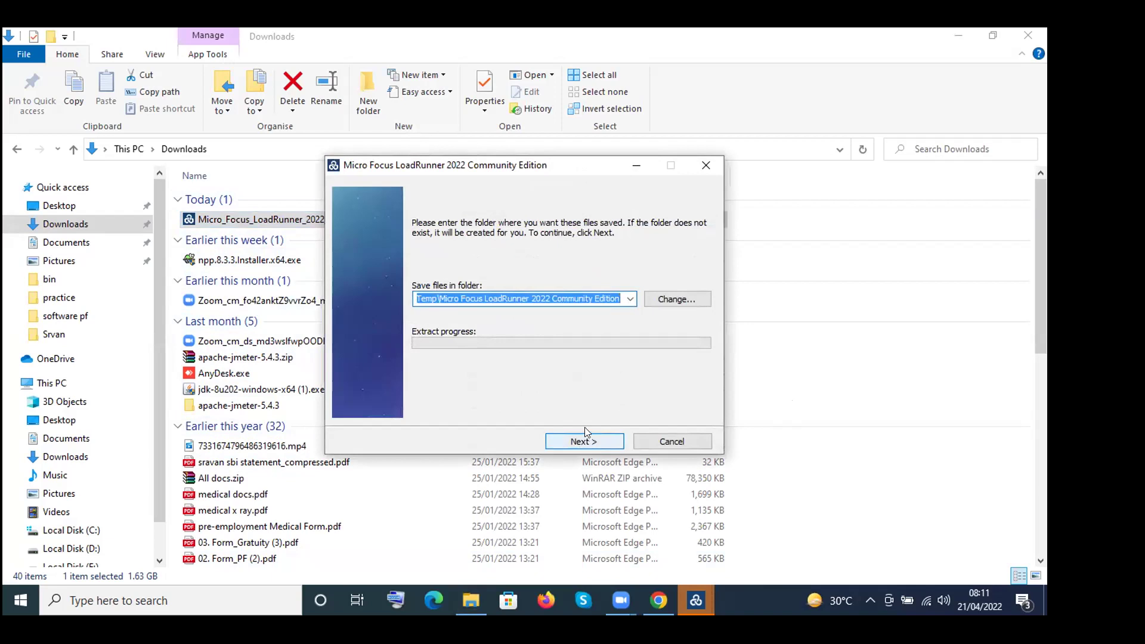
{"action": "left_click", "coordinate": [635, 164]}
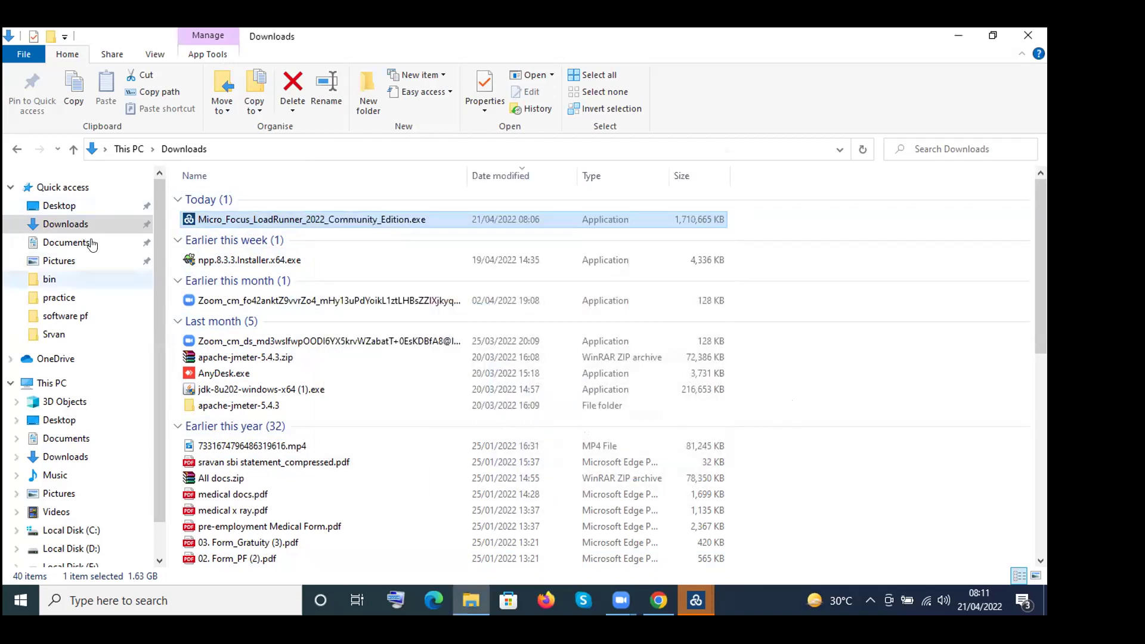
Step: Open This PC and check the free space on the local drives
{"action": "left_click", "coordinate": [57, 382]}
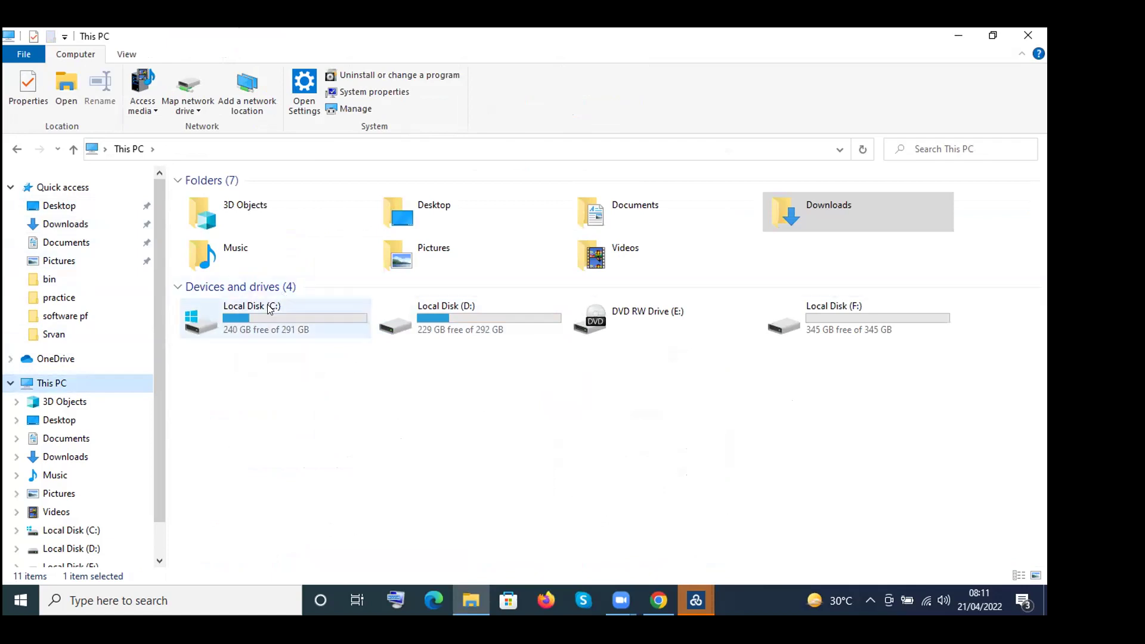
{"action": "right_click", "coordinate": [763, 598]}
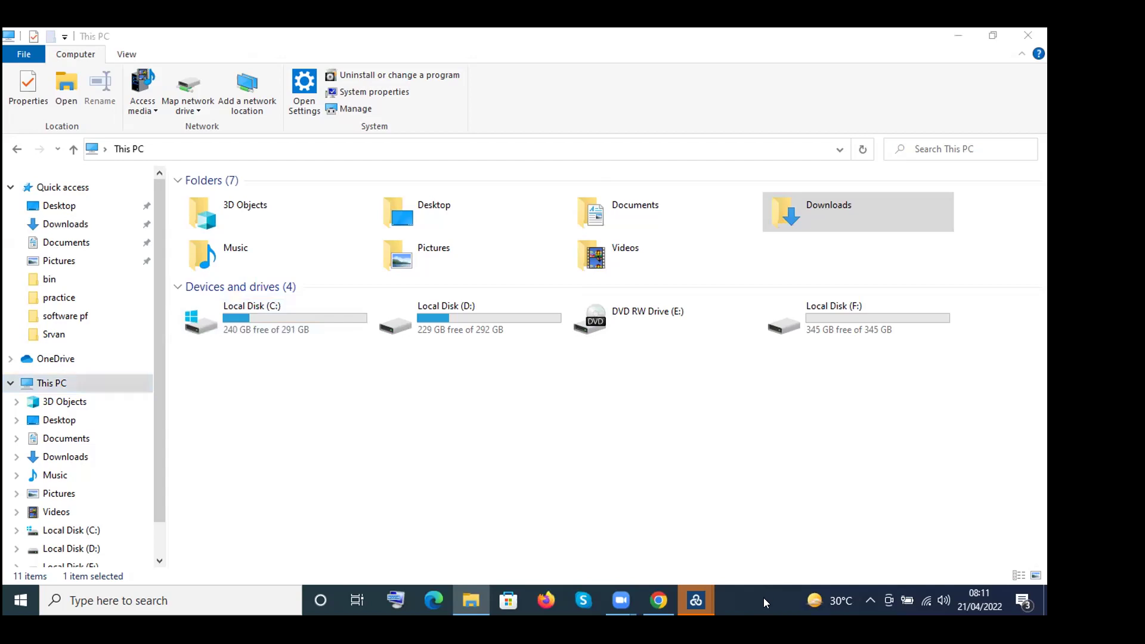
{"action": "left_click", "coordinate": [793, 555]}
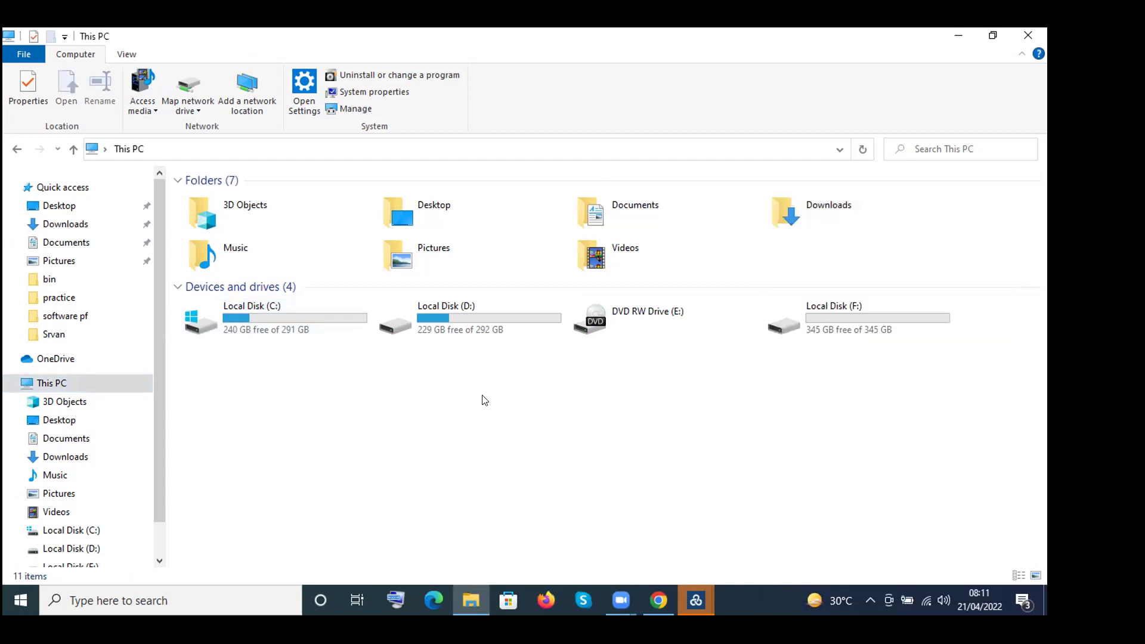
{"action": "left_click", "coordinate": [180, 599]}
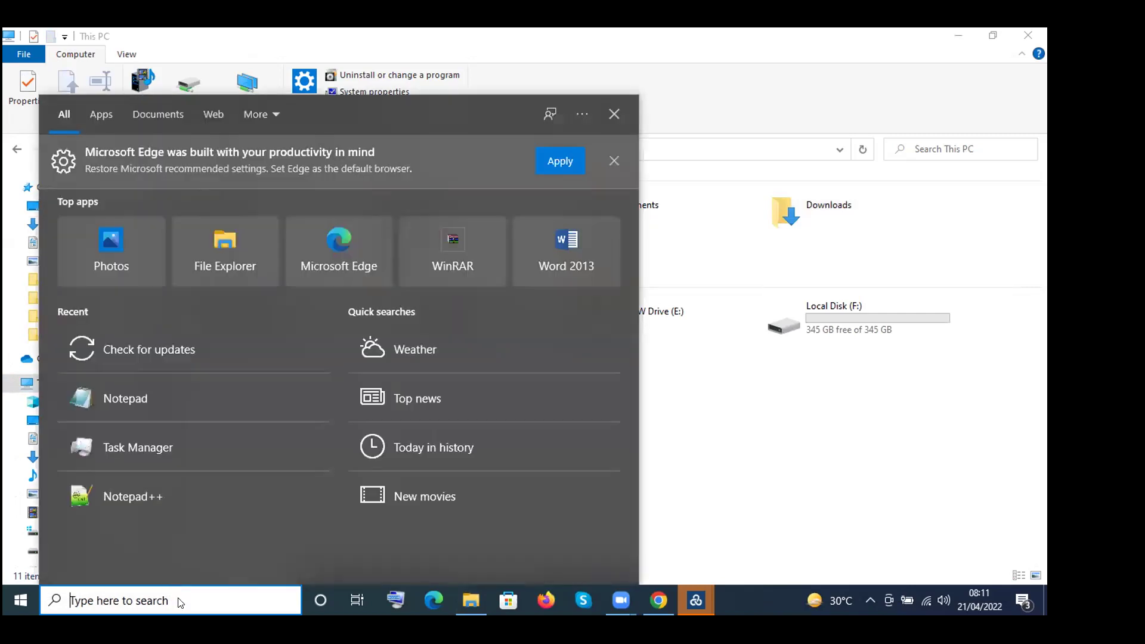
{"action": "left_click", "coordinate": [704, 402]}
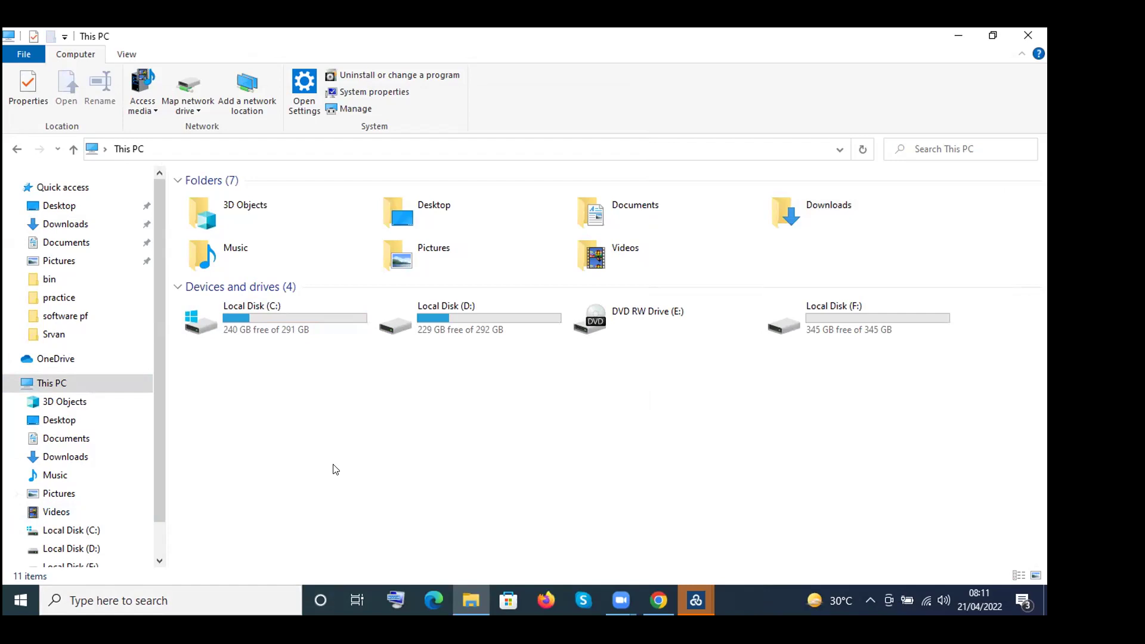
{"action": "left_click", "coordinate": [139, 598]}
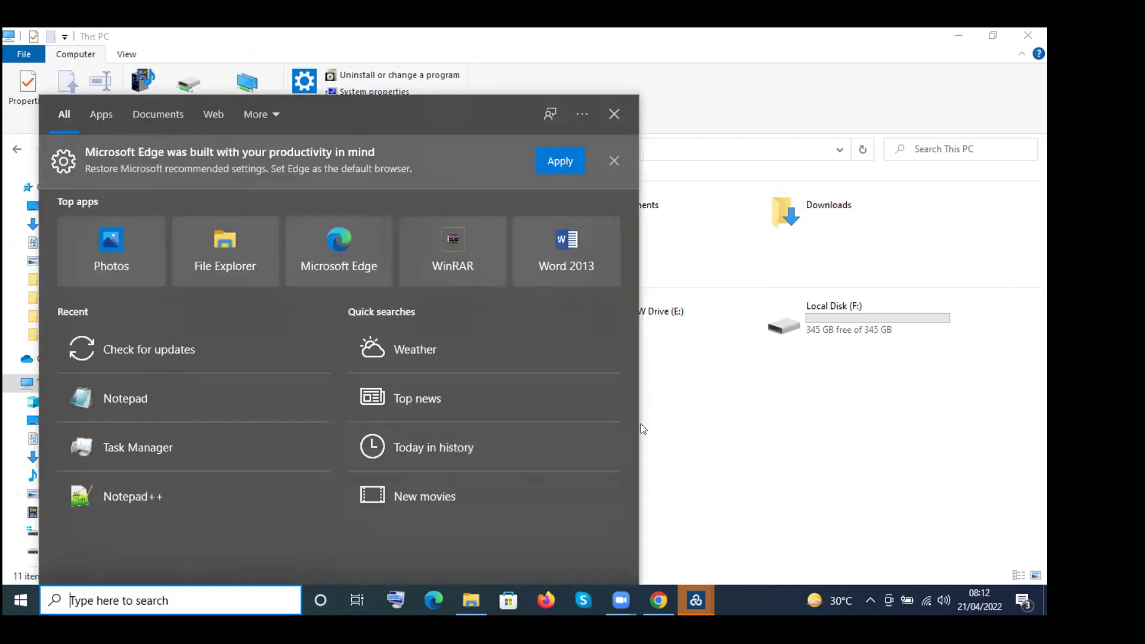
Step: Open Task Manager and inspect the computer's memory and CPU performance details
{"action": "right_click", "coordinate": [756, 594]}
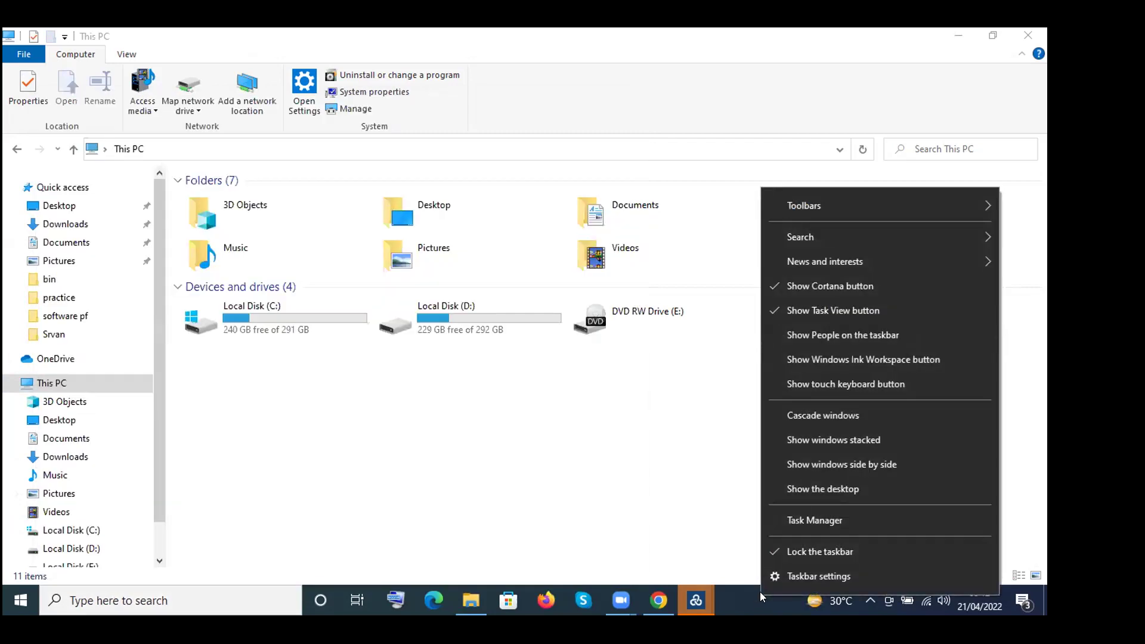
{"action": "left_click", "coordinate": [814, 531]}
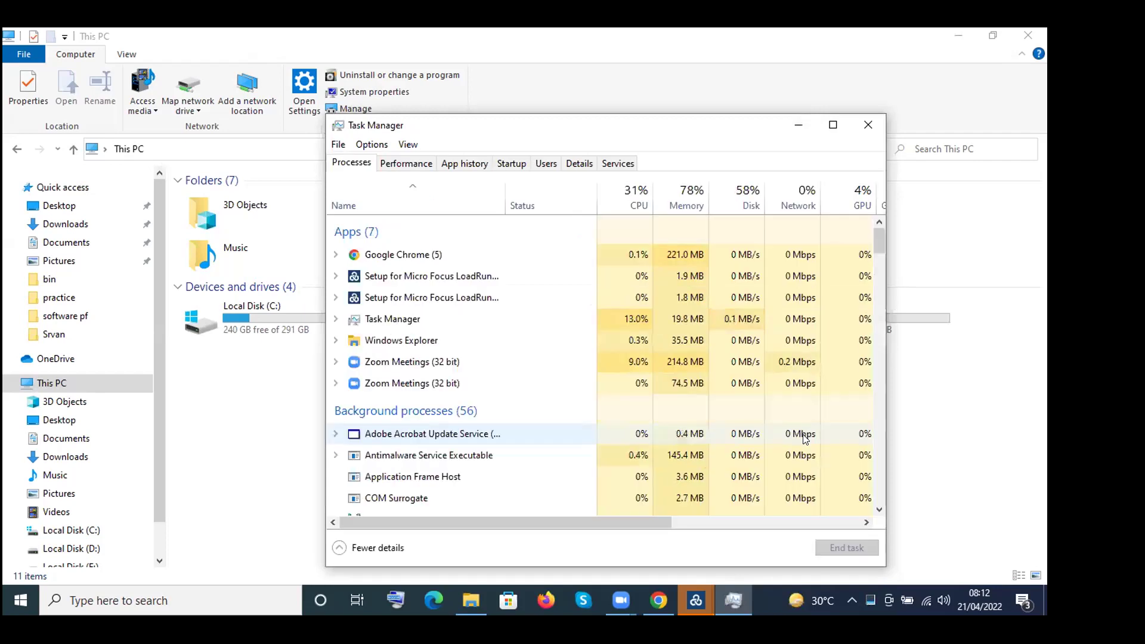
{"action": "left_click", "coordinate": [411, 163]}
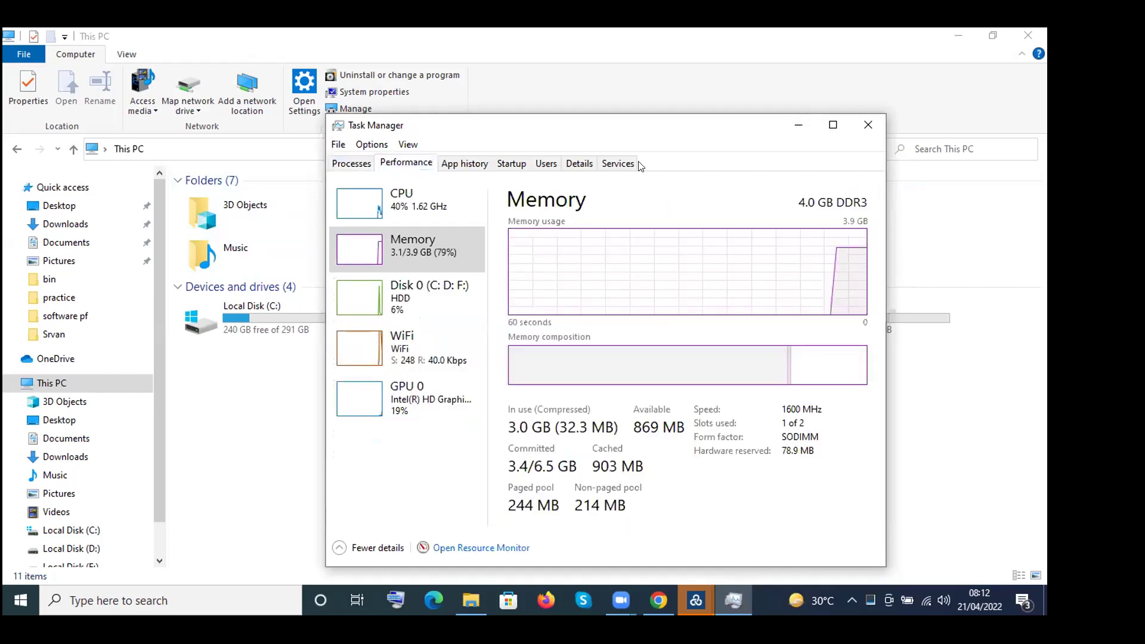
{"action": "left_click", "coordinate": [833, 124]}
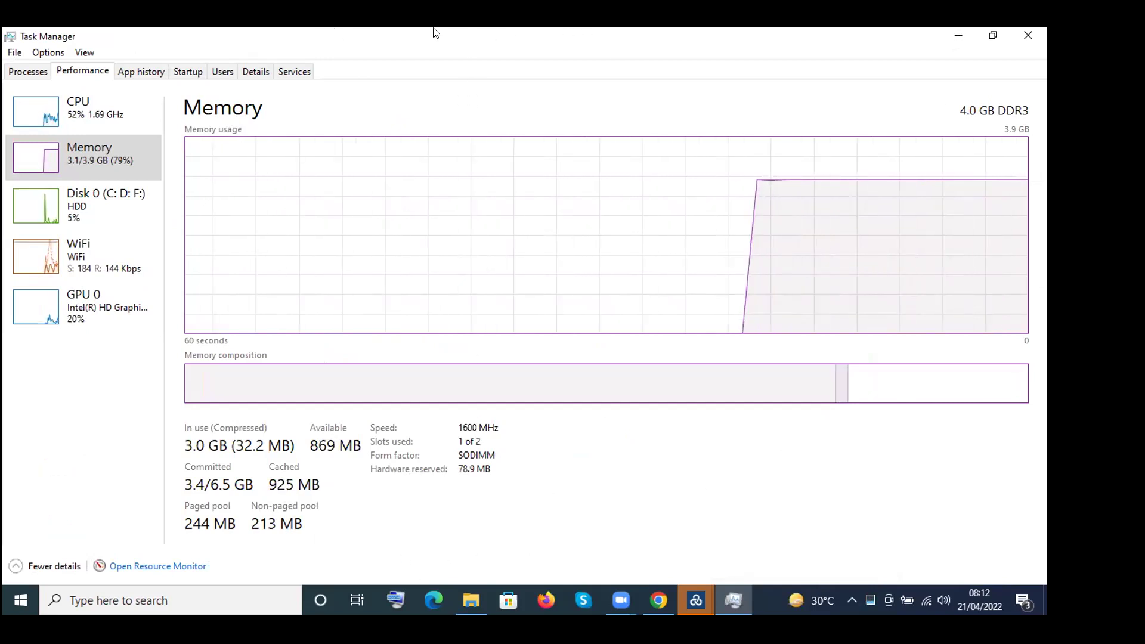
{"action": "double_click", "coordinate": [249, 33]}
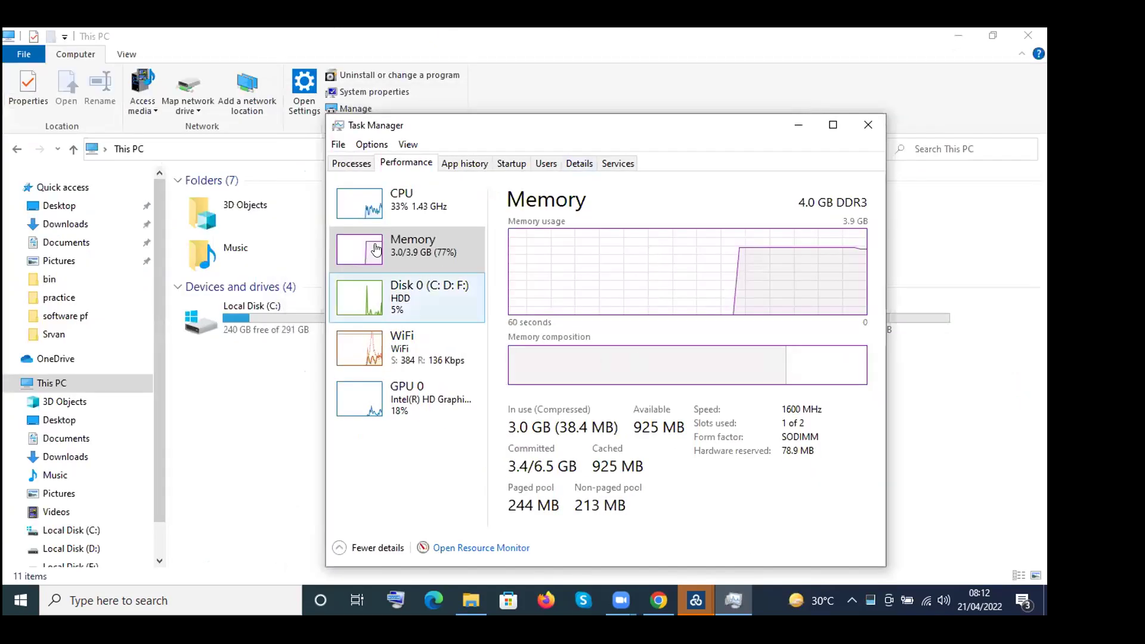
{"action": "left_click", "coordinate": [389, 222]}
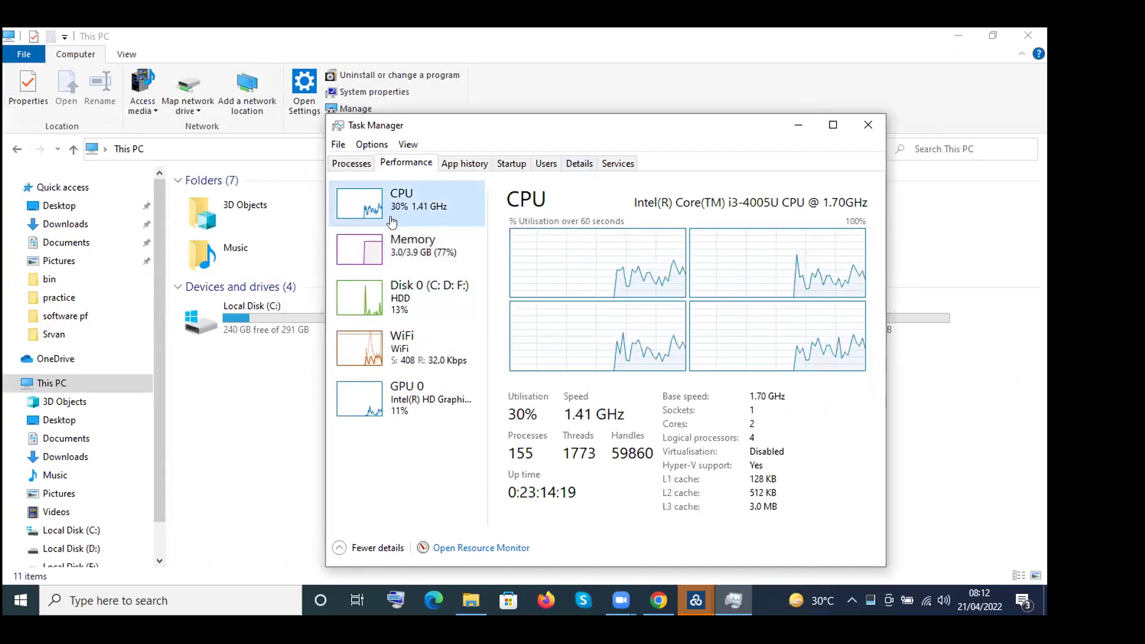
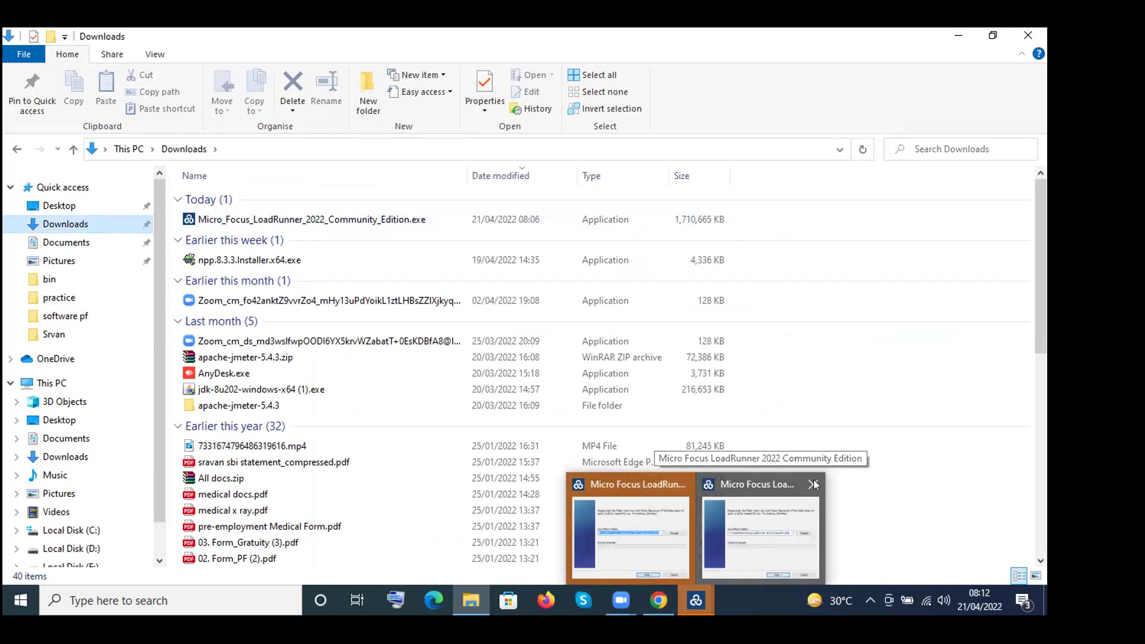
Step: Restore the LoadRunner 2022 Community Edition extraction window and start extracting the files to the default folder
{"action": "left_click", "coordinate": [678, 522]}
{"action": "left_click", "coordinate": [698, 604]}
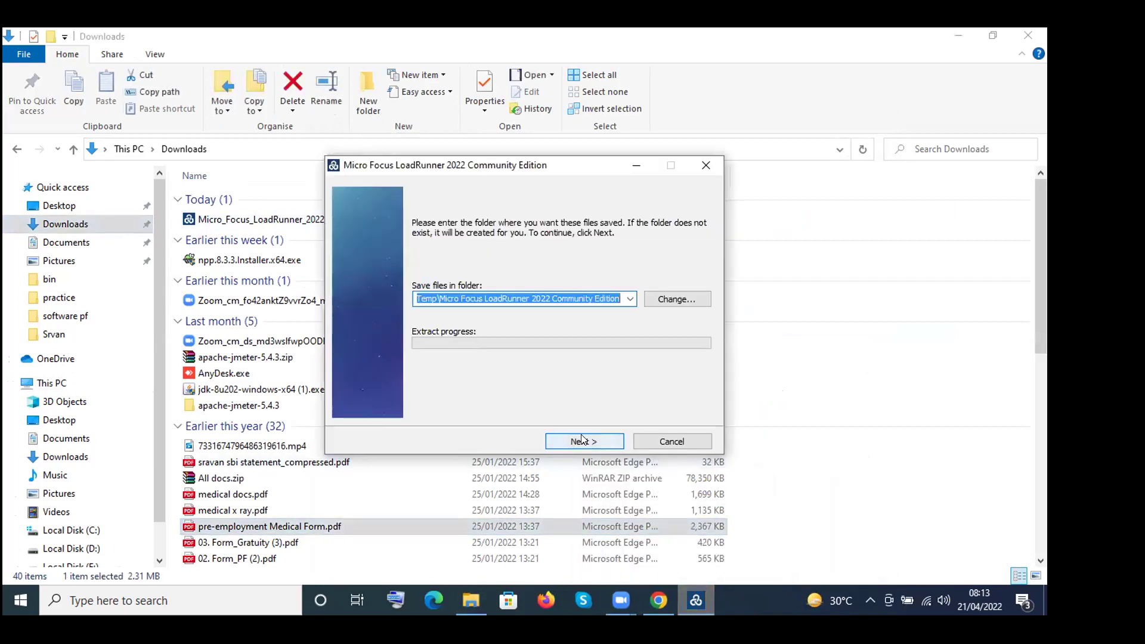
{"action": "left_click", "coordinate": [582, 439]}
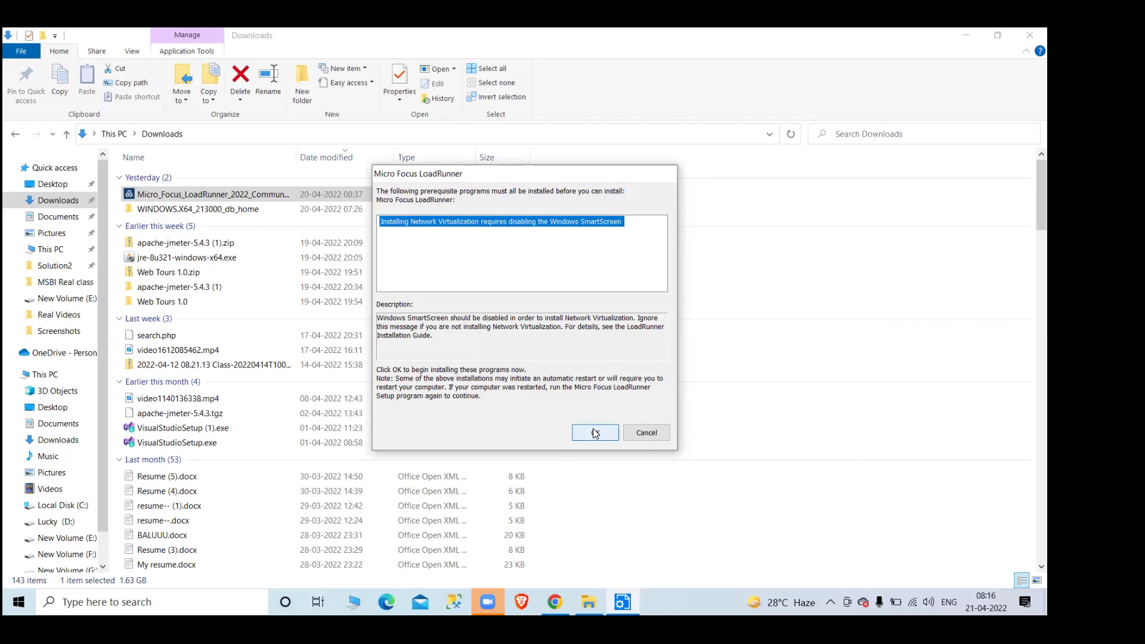
Step: Accept installing the listed prerequisite programs and continue past the LoadRunner 2022 setup wizard's welcome page
{"action": "left_click", "coordinate": [593, 430]}
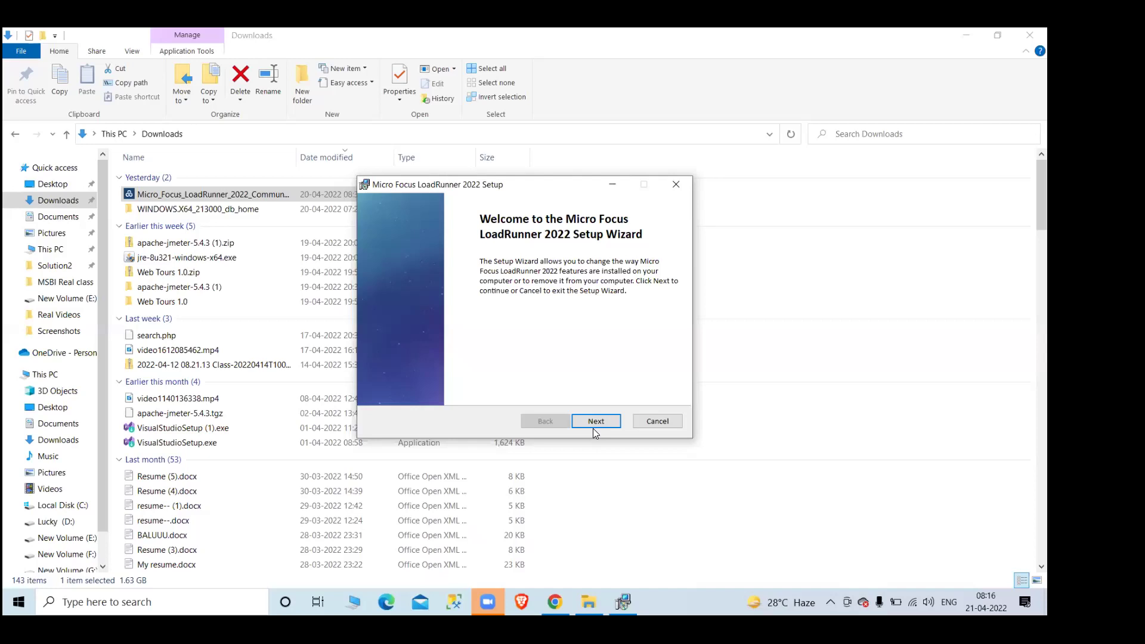
{"action": "left_click", "coordinate": [592, 421]}
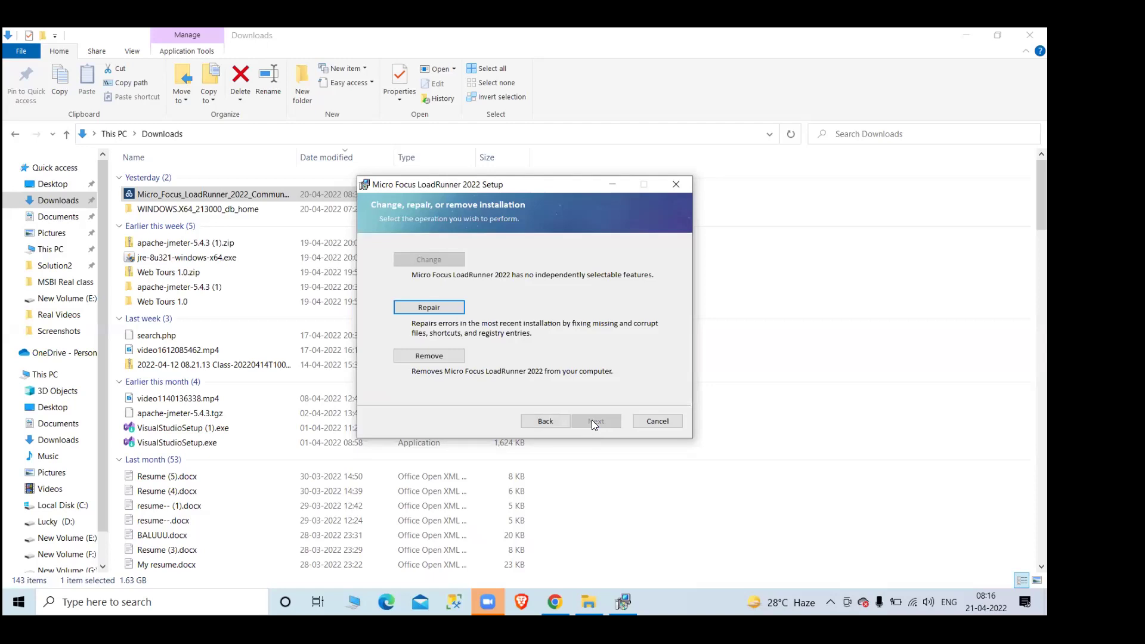
{"action": "left_click", "coordinate": [523, 569]}
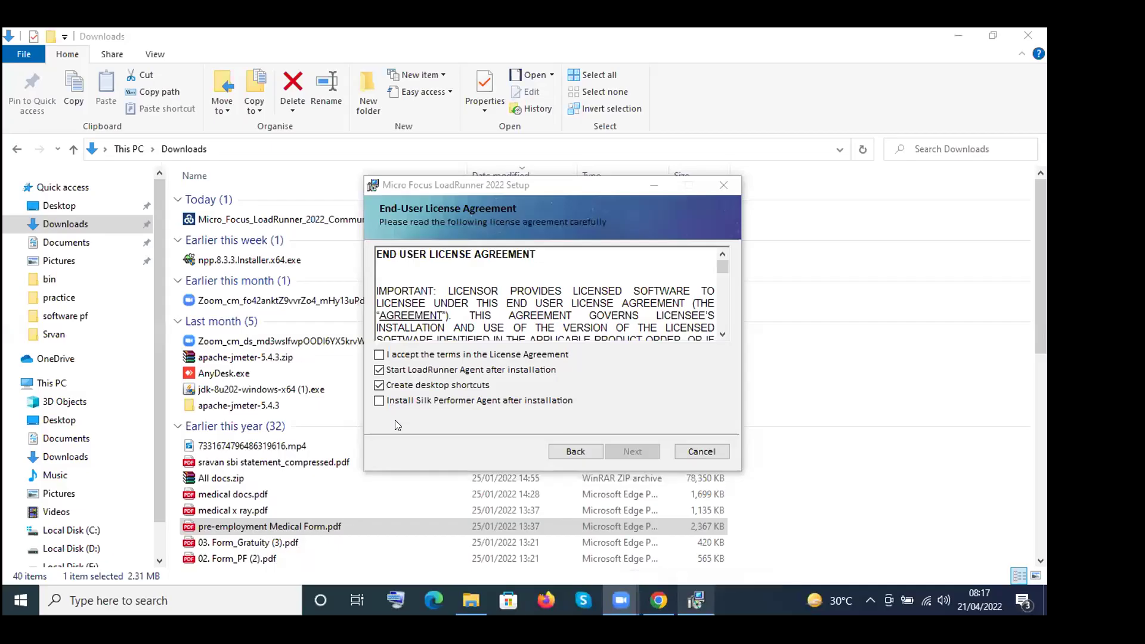
Step: Accept the license terms, leave Silk Performer Agent unselected, and keep the destination folder C:\Program Files (x86)\Micro Focus\LoadRunner\
{"action": "left_click", "coordinate": [426, 355]}
{"action": "left_click", "coordinate": [421, 401]}
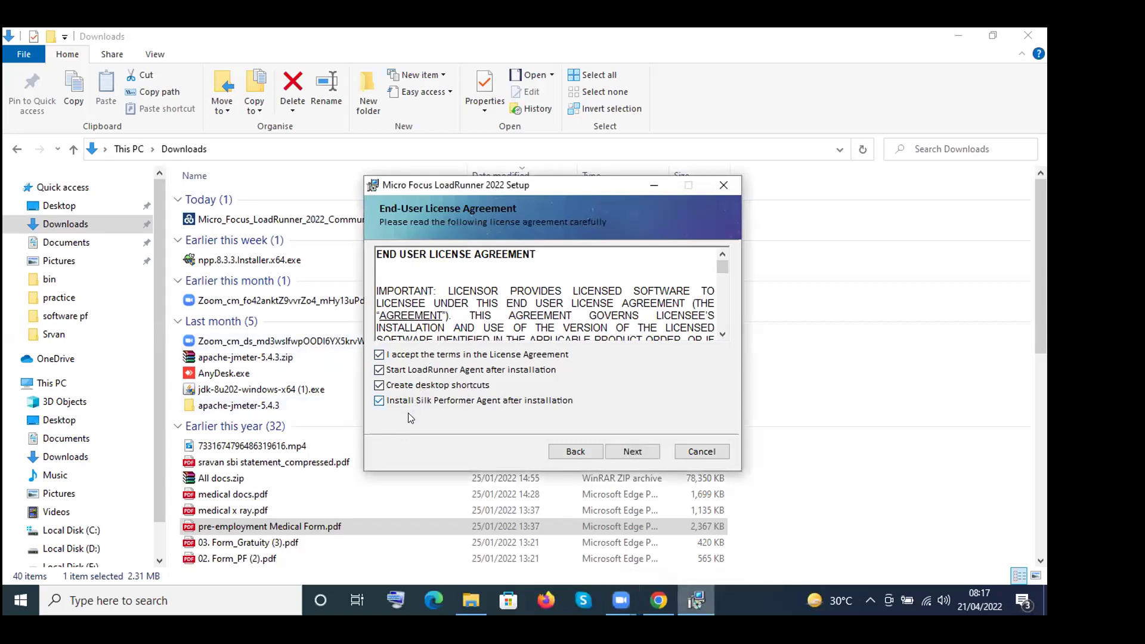
{"action": "left_click", "coordinate": [378, 400]}
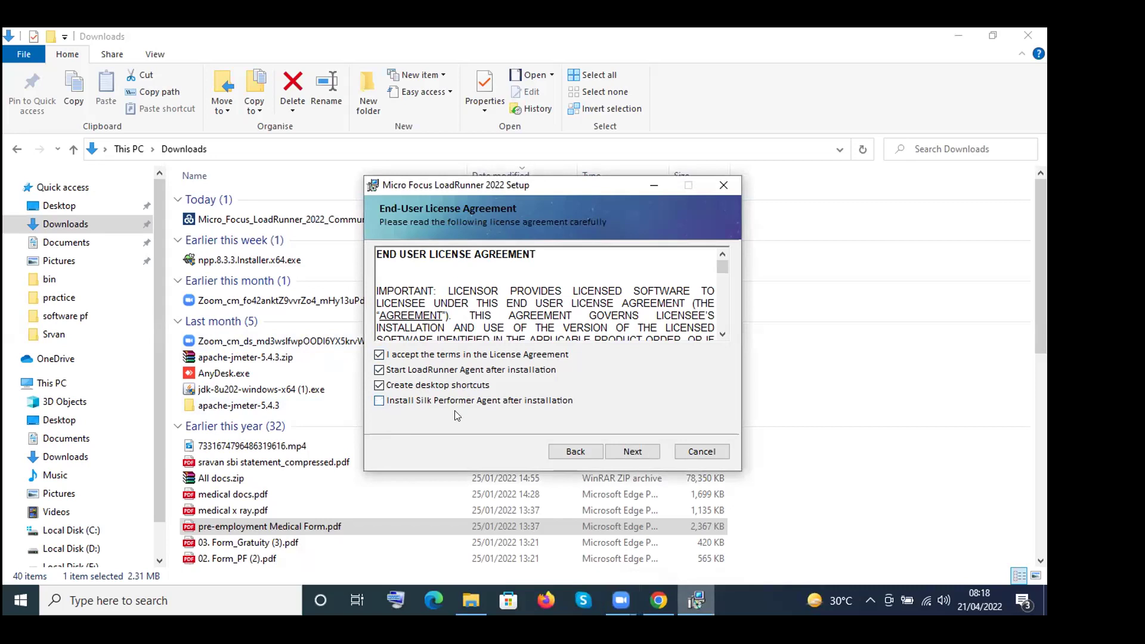
{"action": "left_click", "coordinate": [633, 455]}
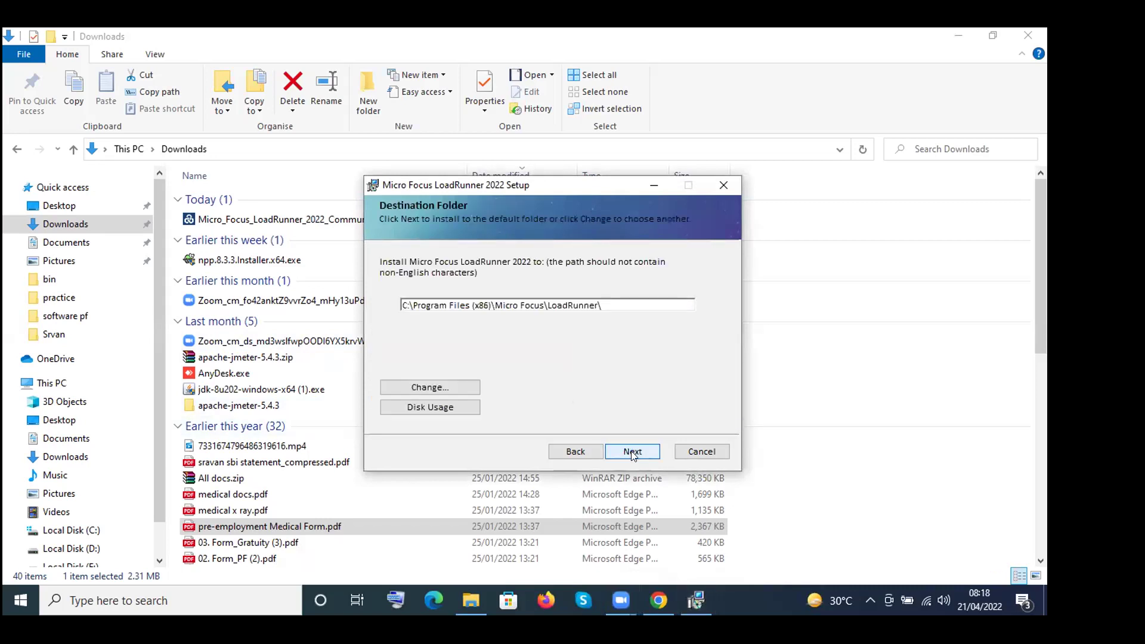
{"action": "left_click", "coordinate": [633, 452]}
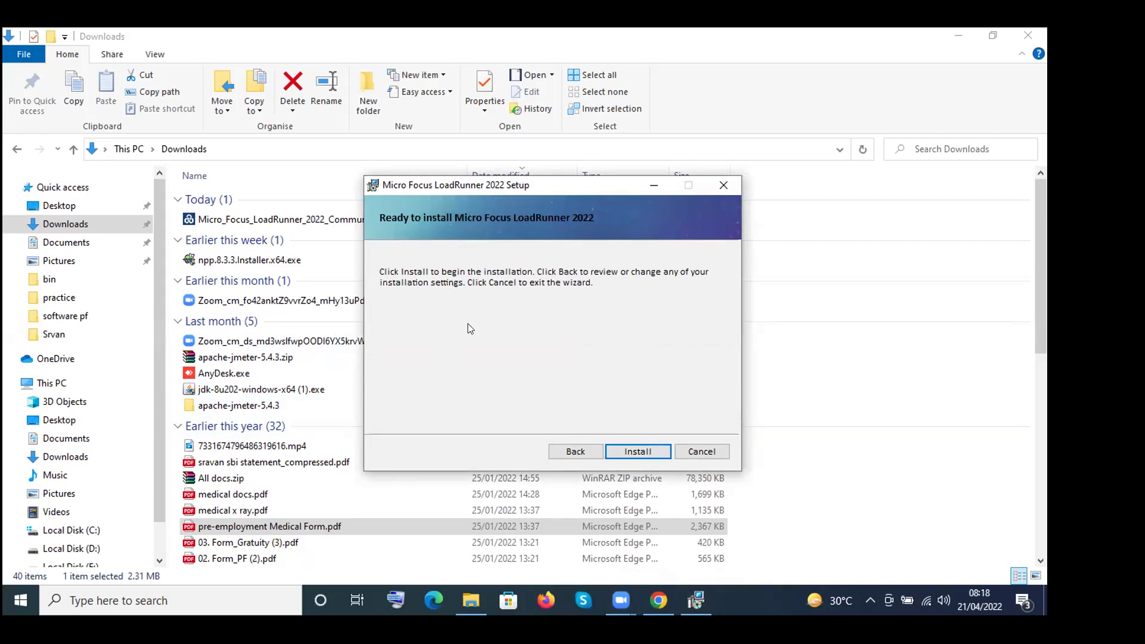
{"action": "key", "text": "Return"}
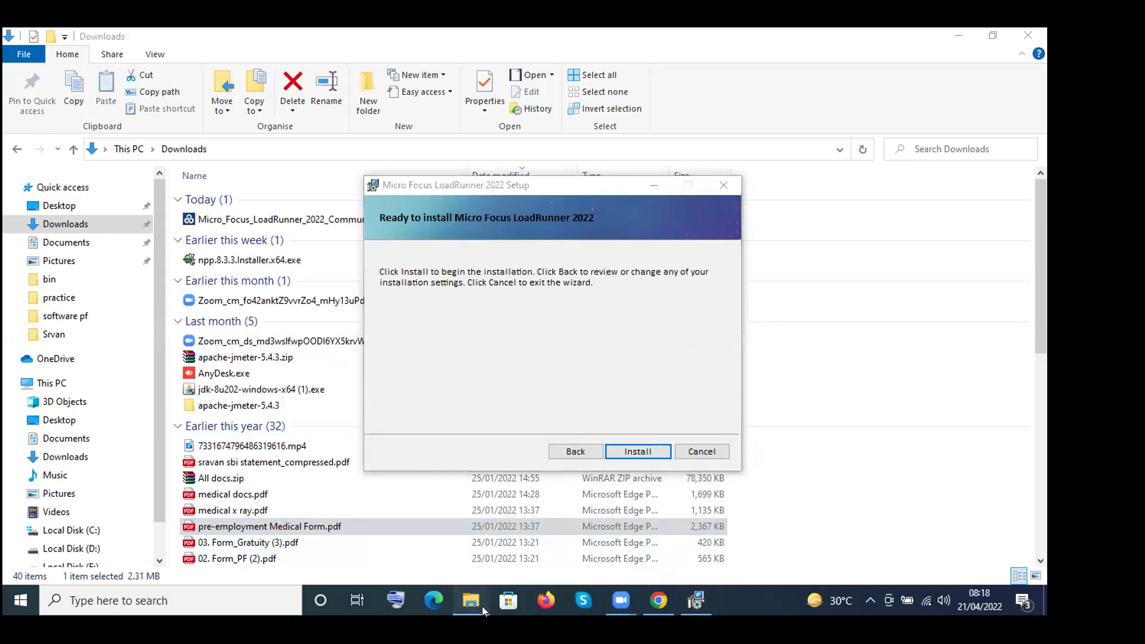
Step: Recheck the drives' free space in This PC, minimize that window and start the LoadRunner 2022 installation
{"action": "left_click", "coordinate": [468, 599]}
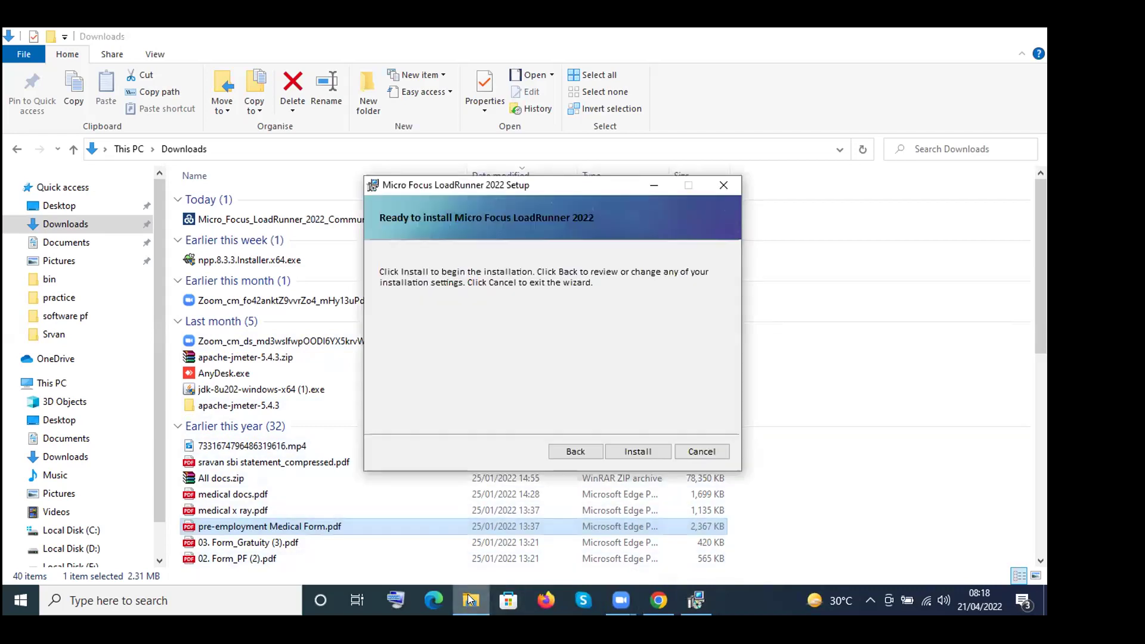
{"action": "key", "text": "alt+Tab"}
{"action": "left_click", "coordinate": [52, 382]}
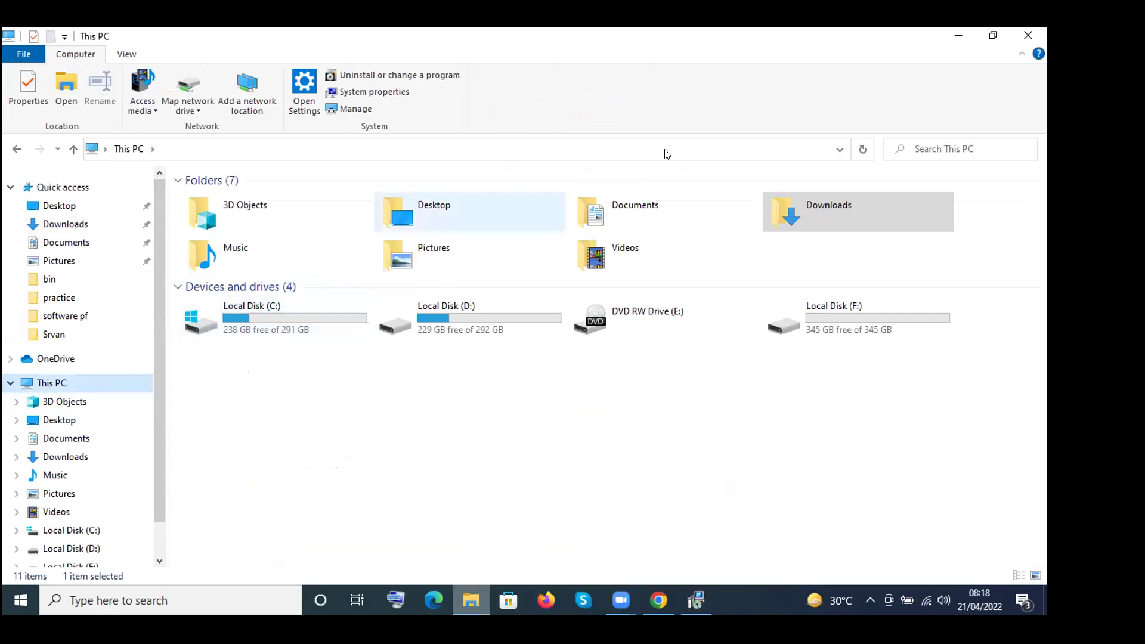
{"action": "left_click", "coordinate": [966, 36]}
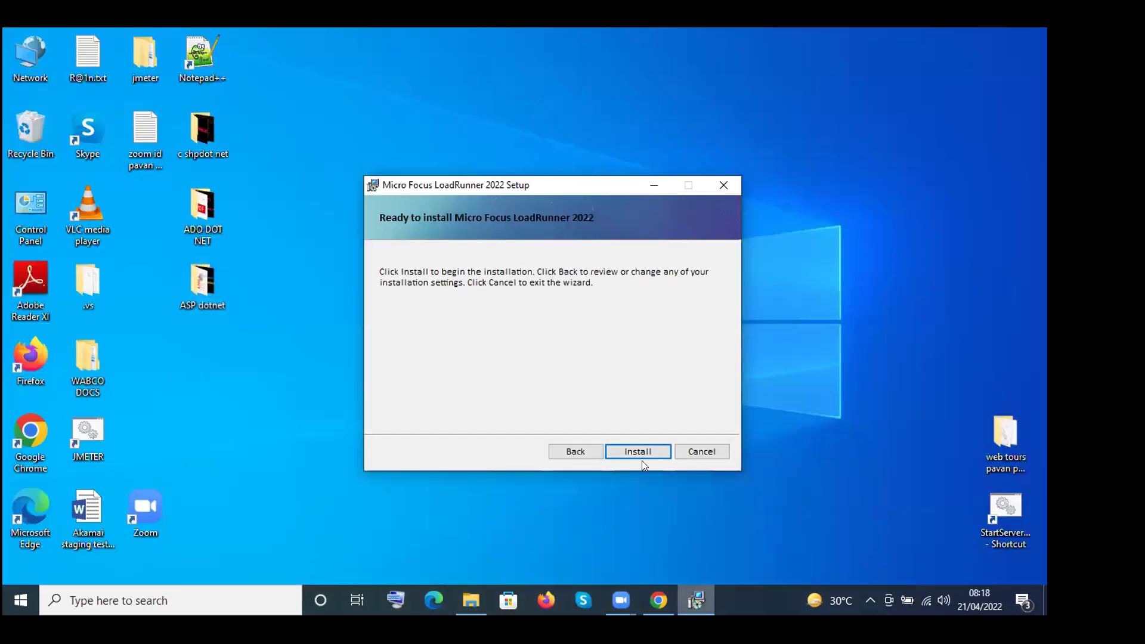
{"action": "left_click", "coordinate": [643, 448]}
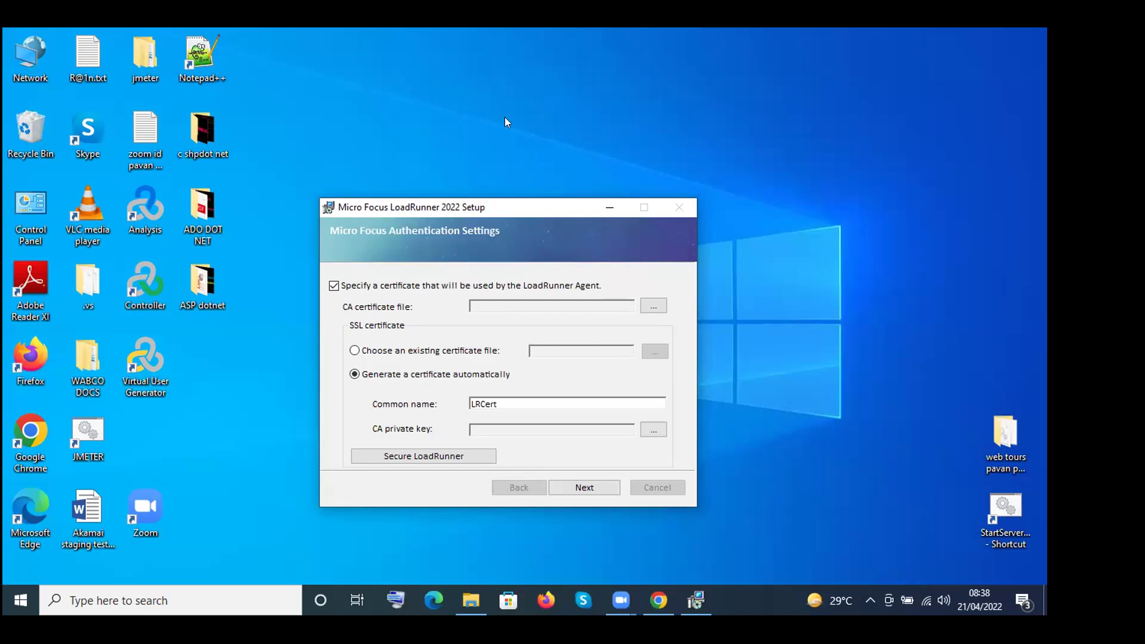
Step: Opt out of specifying a LoadRunner Agent certificate and finish the setup with the Readme file set to open
{"action": "left_click", "coordinate": [280, 134]}
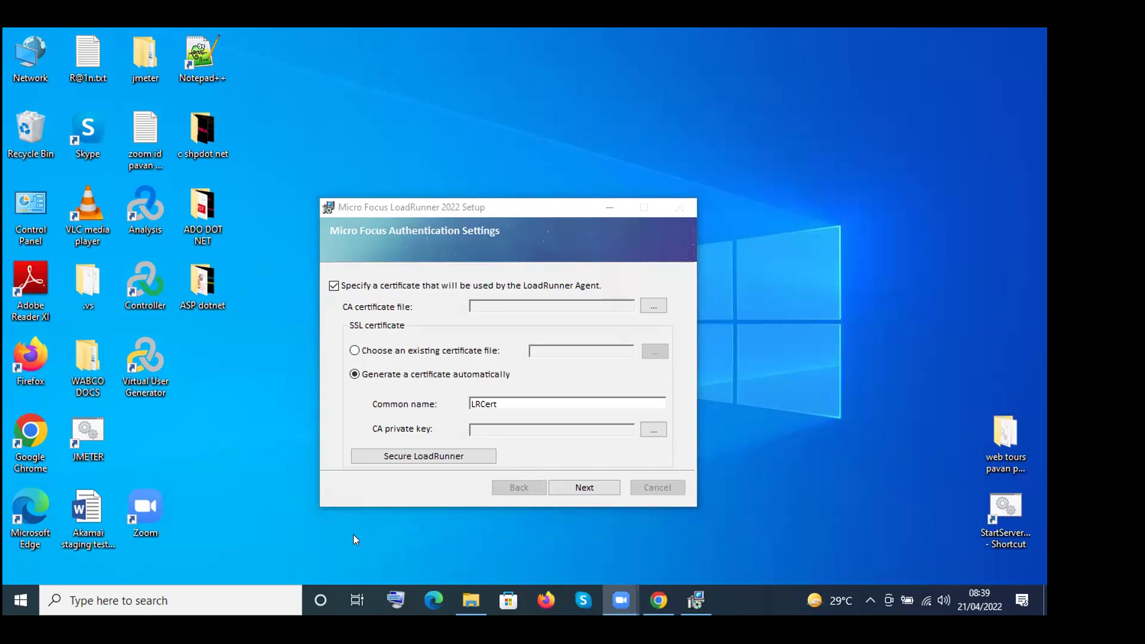
{"action": "left_click", "coordinate": [334, 286]}
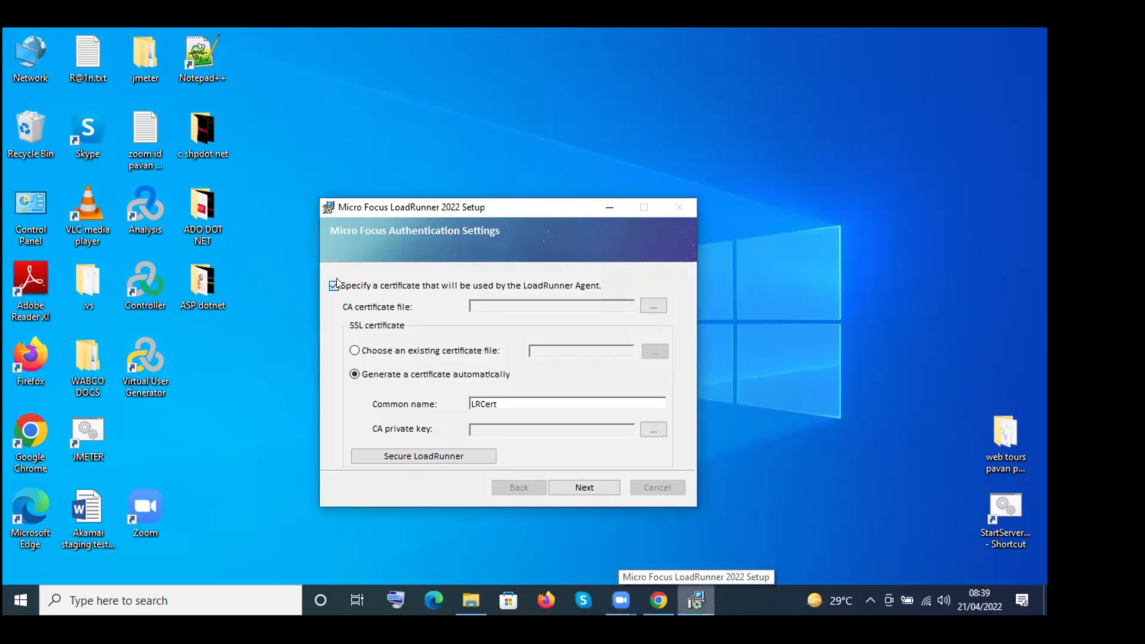
{"action": "left_click", "coordinate": [554, 485]}
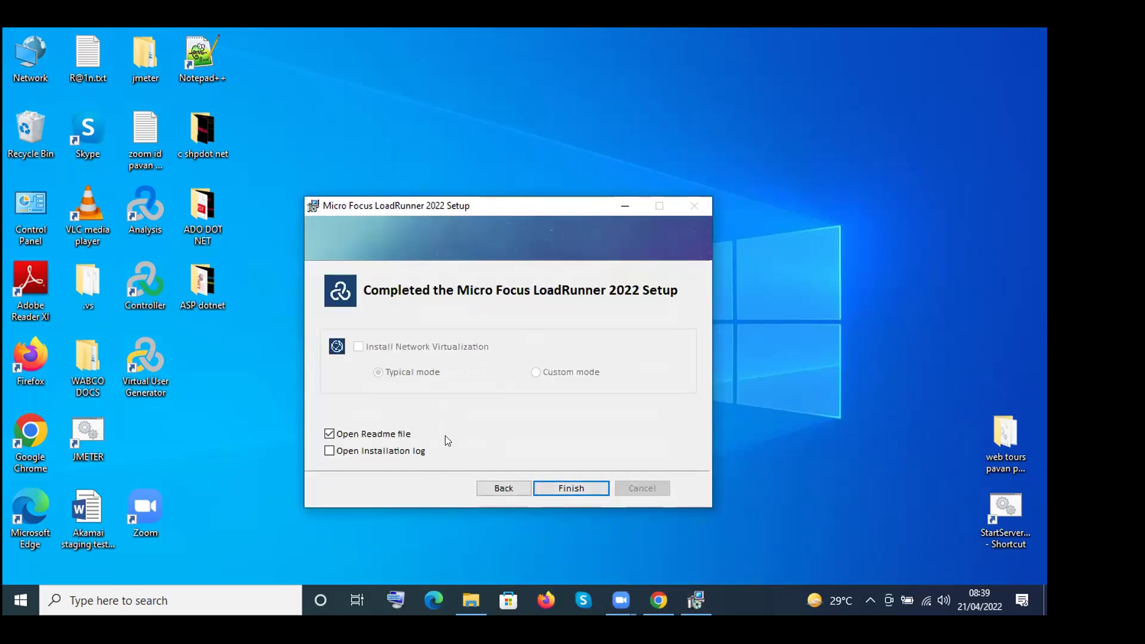
{"action": "left_click", "coordinate": [548, 492]}
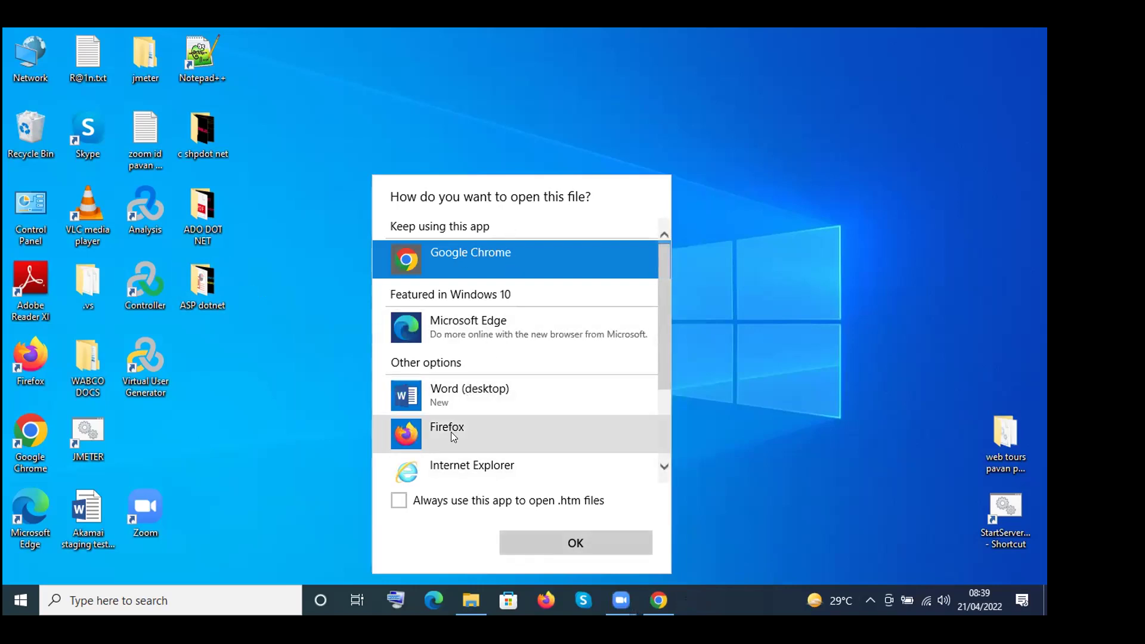
Step: Open the LoadRunner Readme file in Google Chrome and look through the page
{"action": "left_click", "coordinate": [574, 544]}
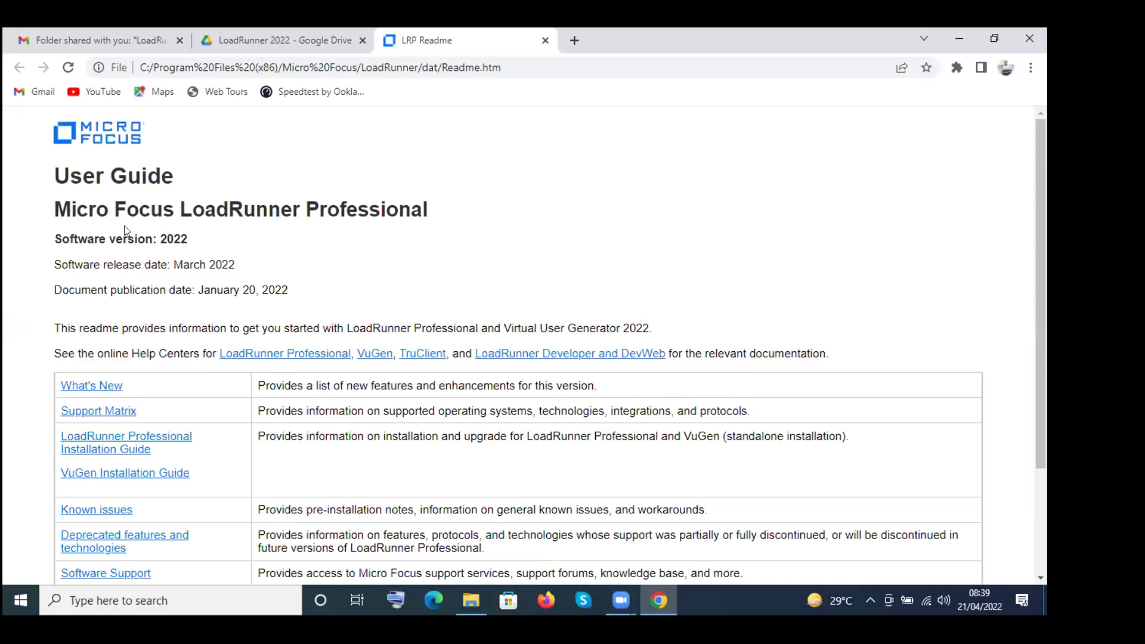
{"action": "scroll", "coordinate": [184, 290], "scroll_direction": "down", "scroll_amount": 1}
{"action": "scroll", "coordinate": [185, 295], "scroll_direction": "down", "scroll_amount": 2}
{"action": "scroll", "coordinate": [184, 295], "scroll_direction": "up", "scroll_amount": 3}
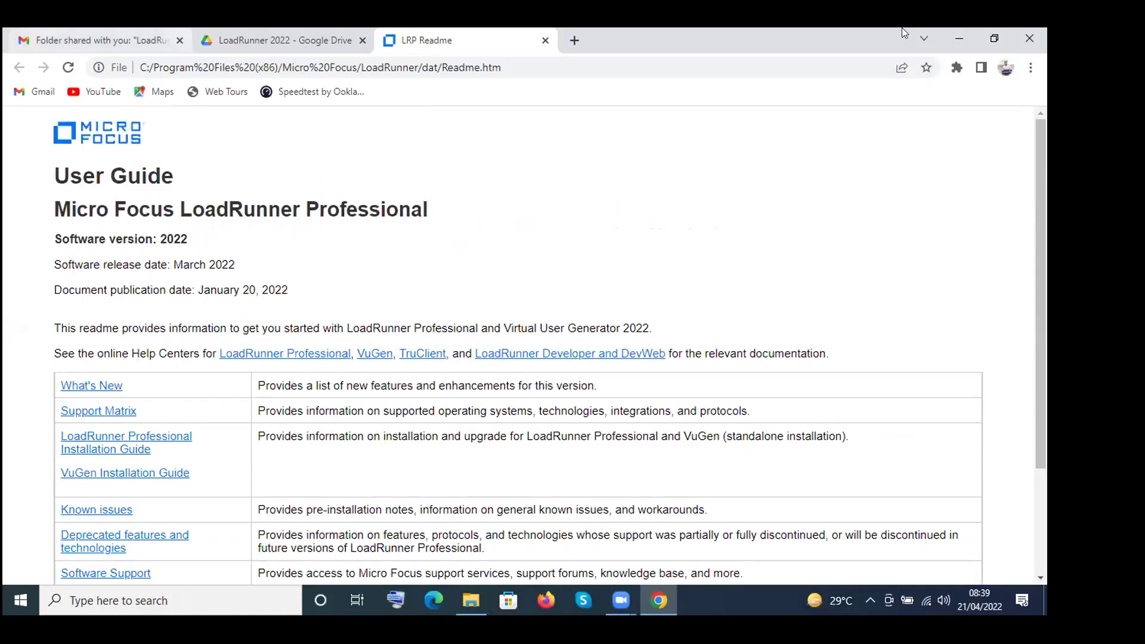
Step: Bookmark the Readme page as LRP Readme in the Bookmarks bar folder and review its documentation links
{"action": "left_click", "coordinate": [926, 68]}
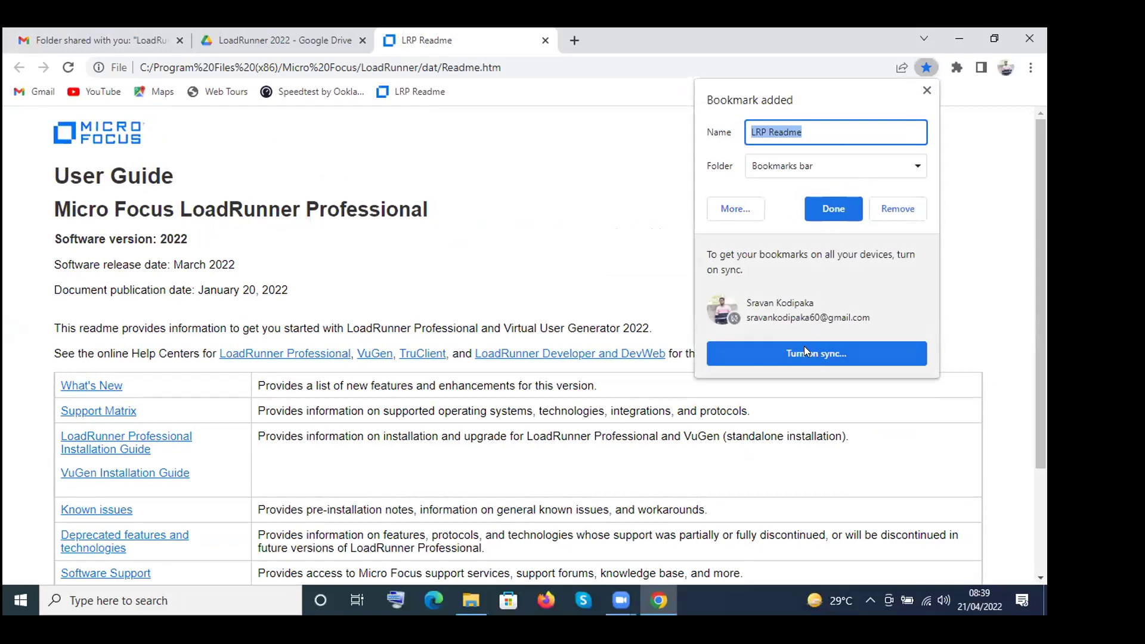
{"action": "left_click", "coordinate": [828, 216]}
{"action": "scroll", "coordinate": [684, 338], "scroll_direction": "down", "scroll_amount": 3}
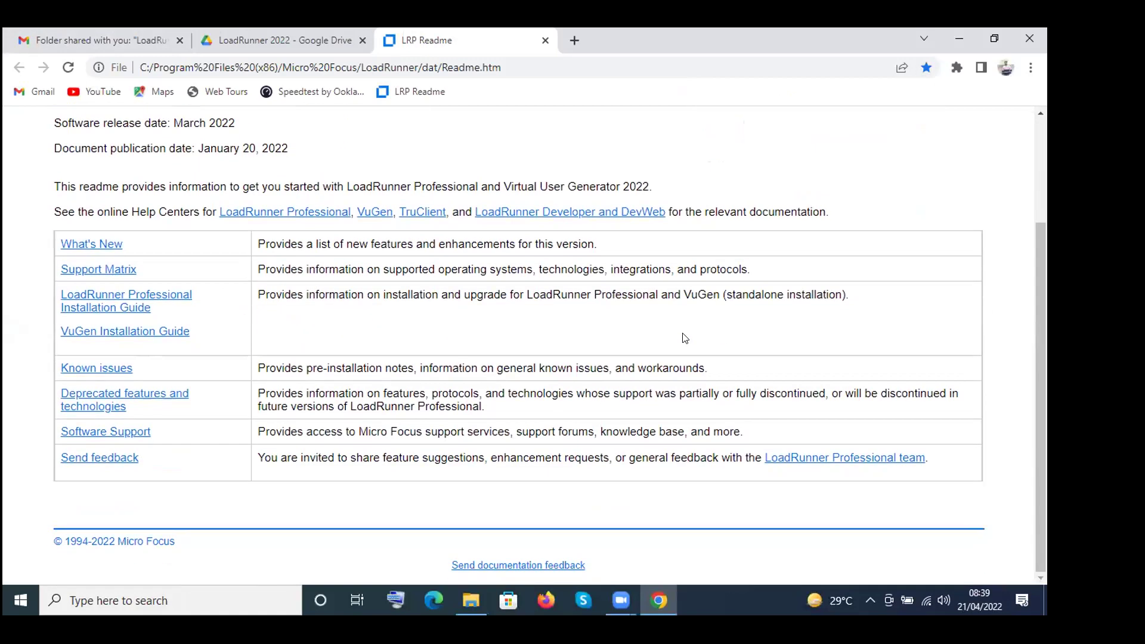
{"action": "scroll", "coordinate": [684, 338], "scroll_direction": "up", "scroll_amount": 3}
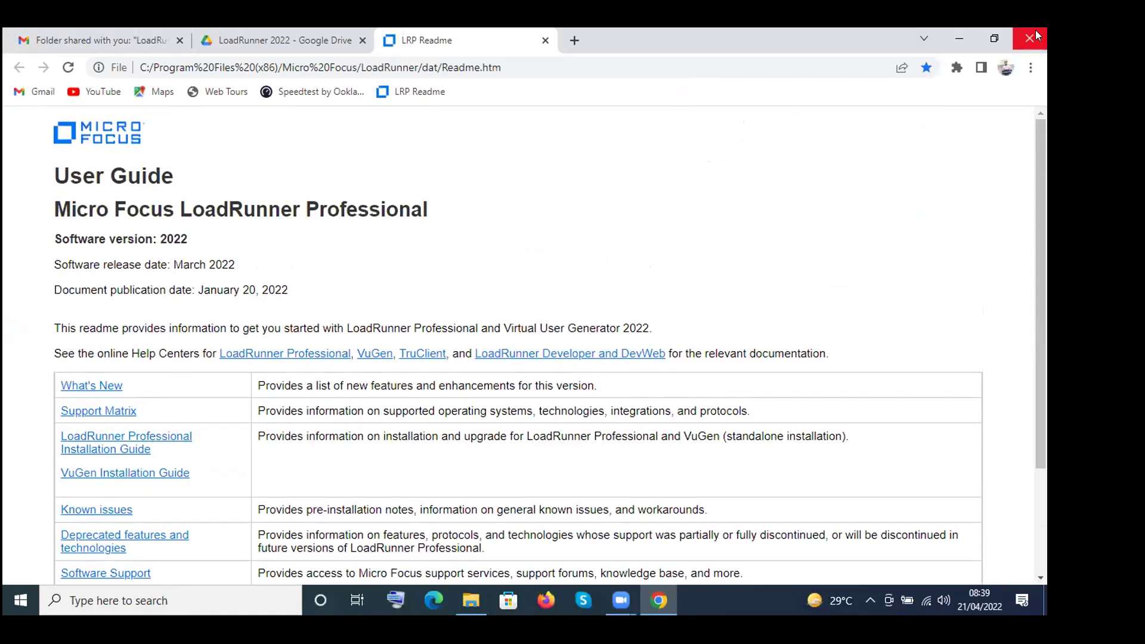
{"action": "scroll", "coordinate": [623, 440], "scroll_direction": "down", "scroll_amount": 1}
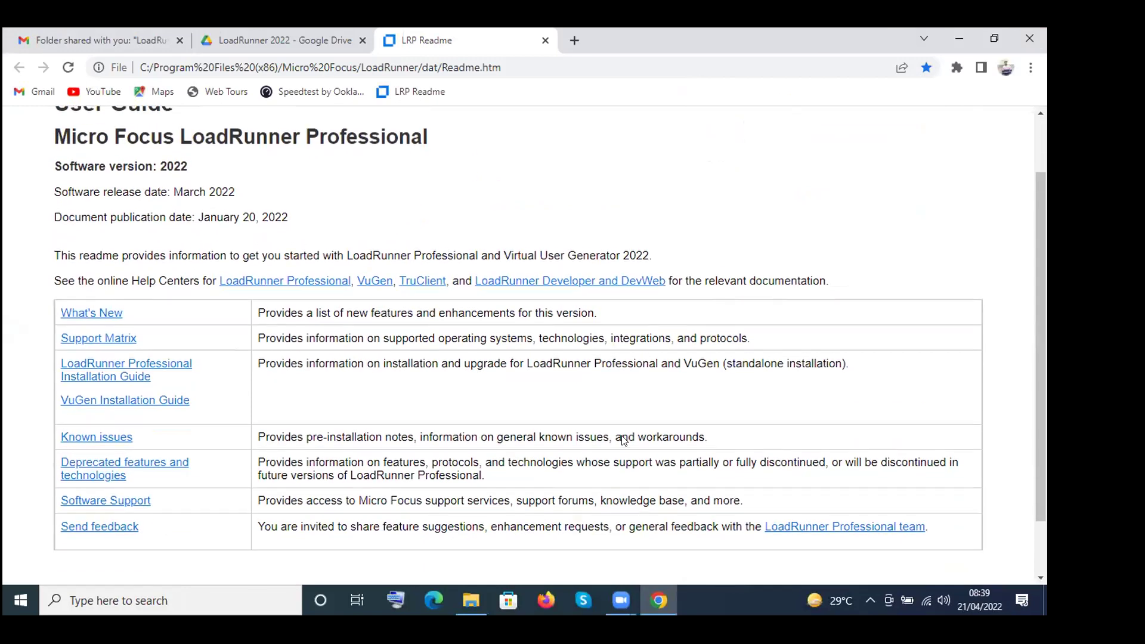
{"action": "scroll", "coordinate": [632, 446], "scroll_direction": "down", "scroll_amount": 2}
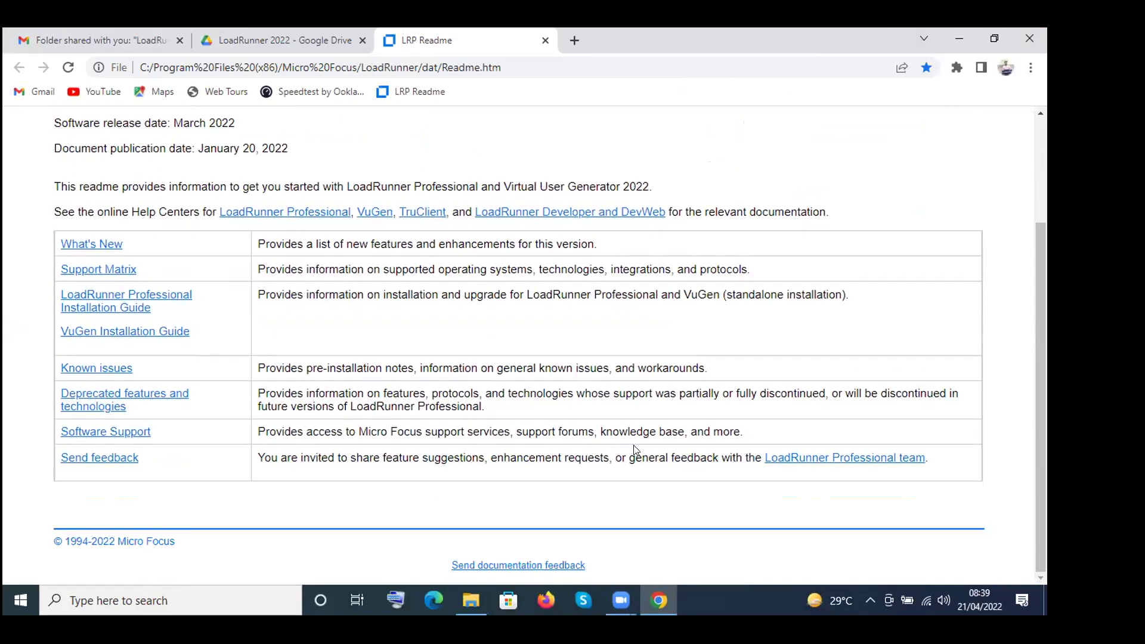
Step: Look over the rest of the Readme and open its What's New documentation page
{"action": "scroll", "coordinate": [635, 448], "scroll_direction": "up", "scroll_amount": 3}
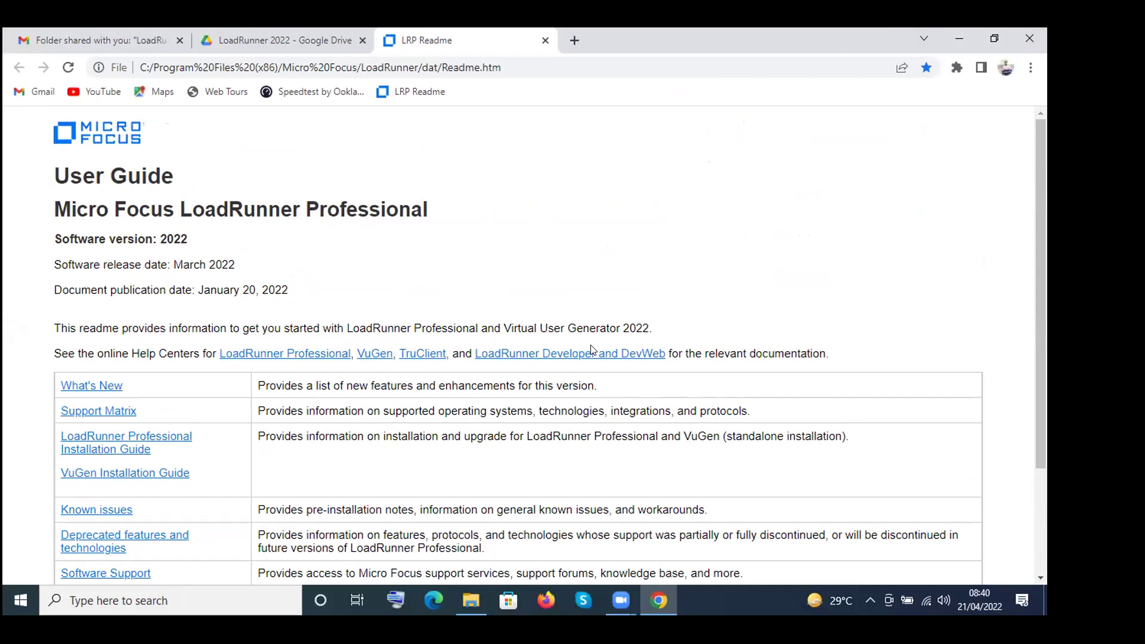
{"action": "left_click_drag", "start_coordinate": [1035, 204], "coordinate": [1035, 364]}
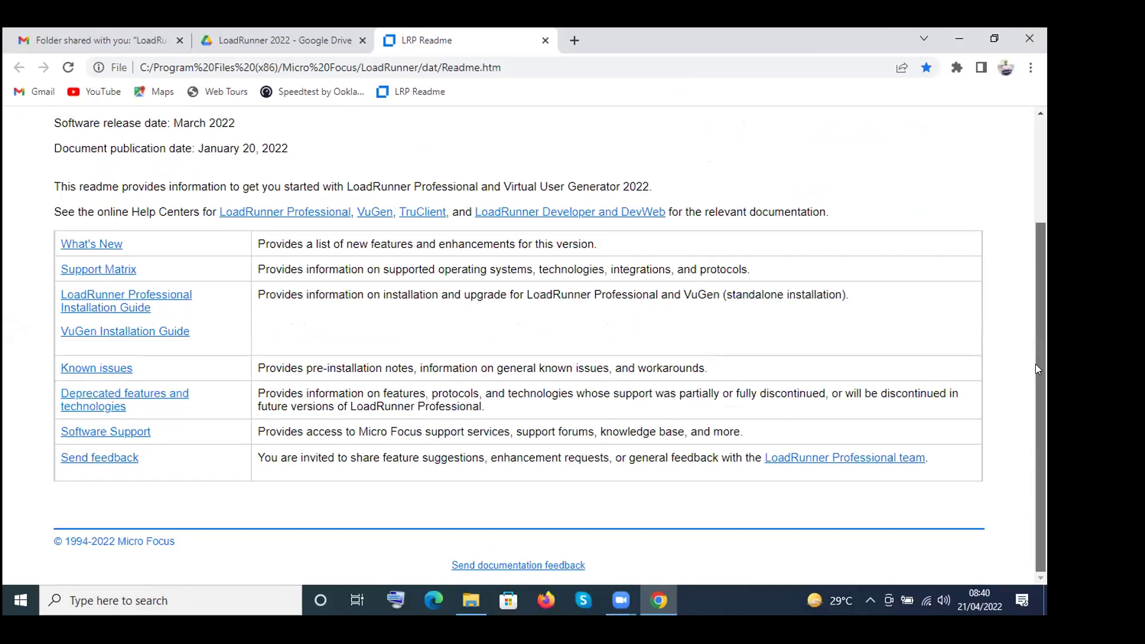
{"action": "left_click", "coordinate": [95, 246]}
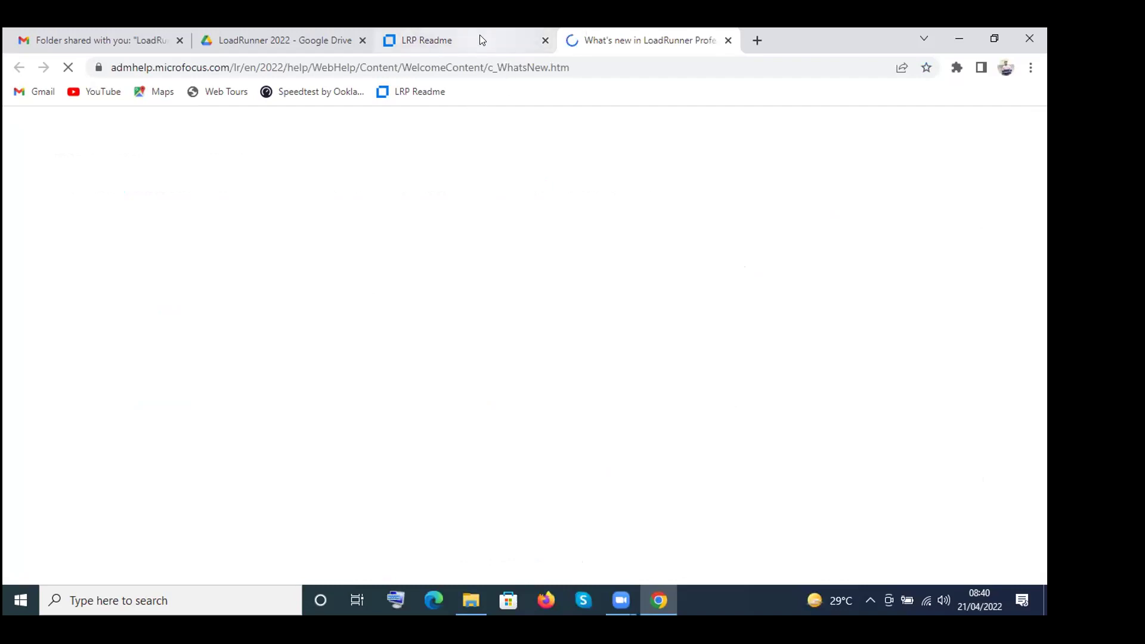
{"action": "left_click", "coordinate": [460, 41]}
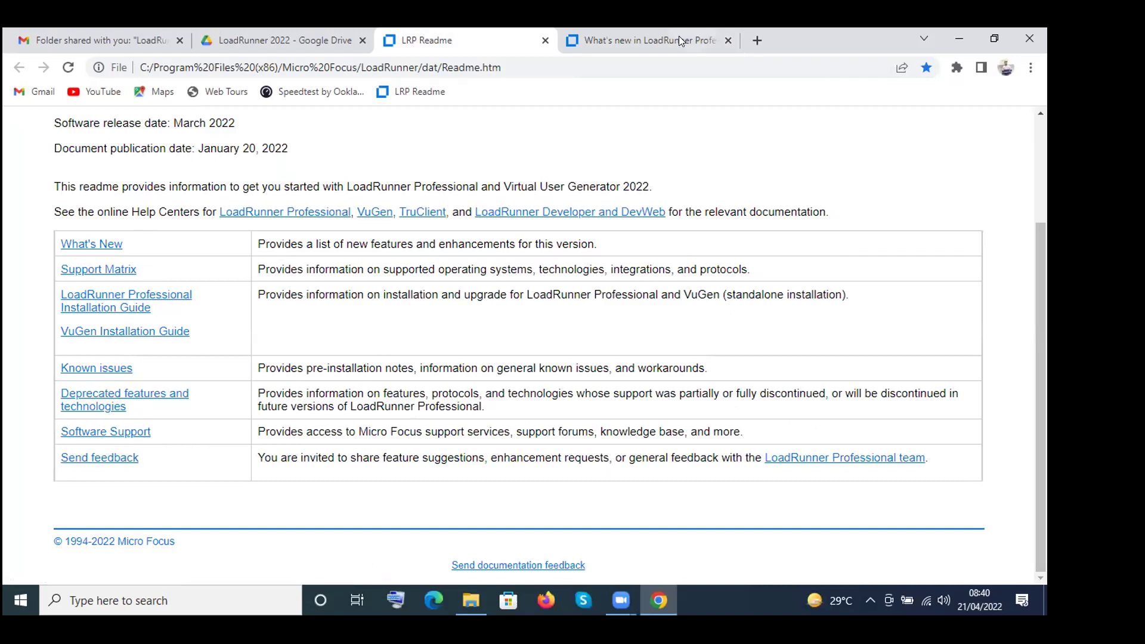
{"action": "left_click", "coordinate": [634, 42]}
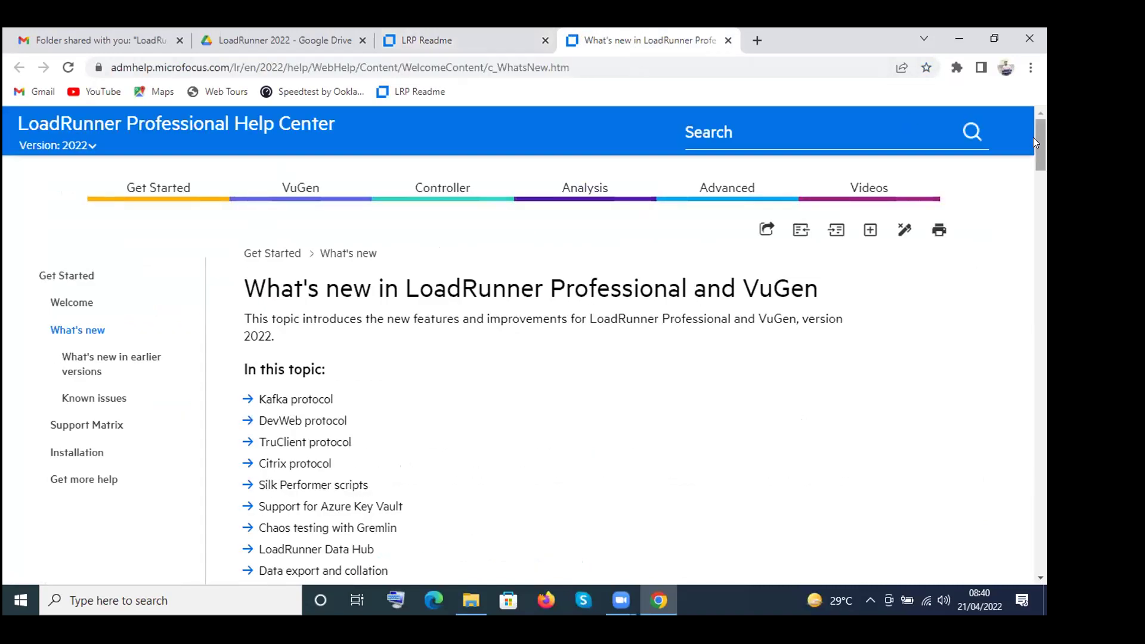
Step: Review the introduction, topic list and Kafka protocol section of the What's new in LoadRunner Professional and VuGen page
{"action": "left_click_drag", "start_coordinate": [1033, 137], "coordinate": [1037, 174]}
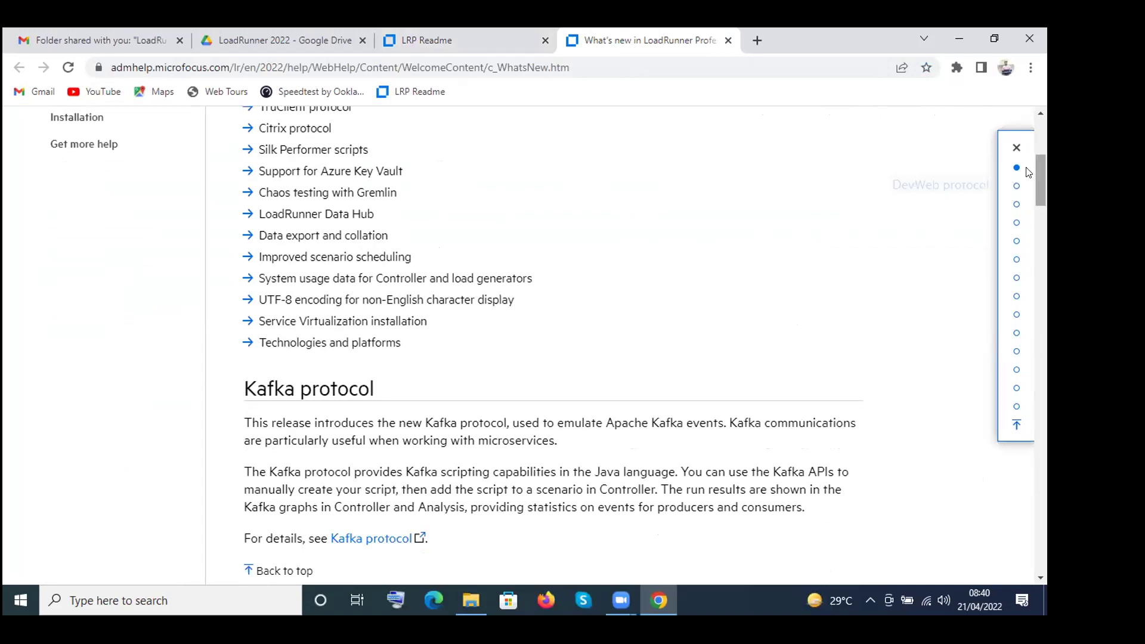
{"action": "scroll", "coordinate": [1041, 187], "scroll_direction": "up", "scroll_amount": 5}
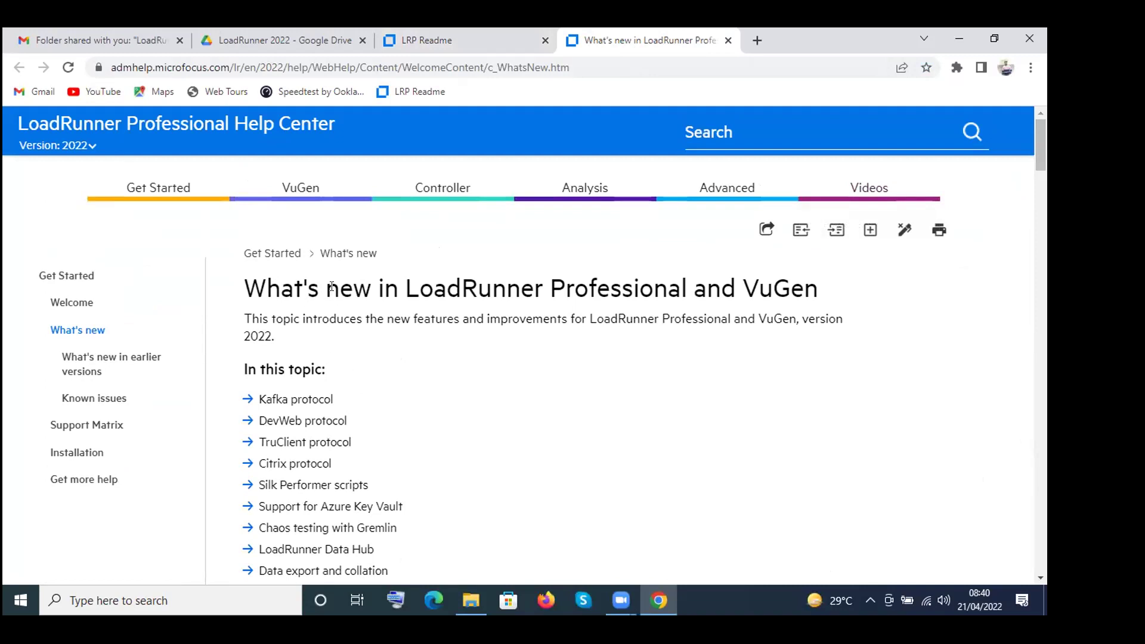
{"action": "left_click_drag", "start_coordinate": [327, 286], "coordinate": [742, 289]}
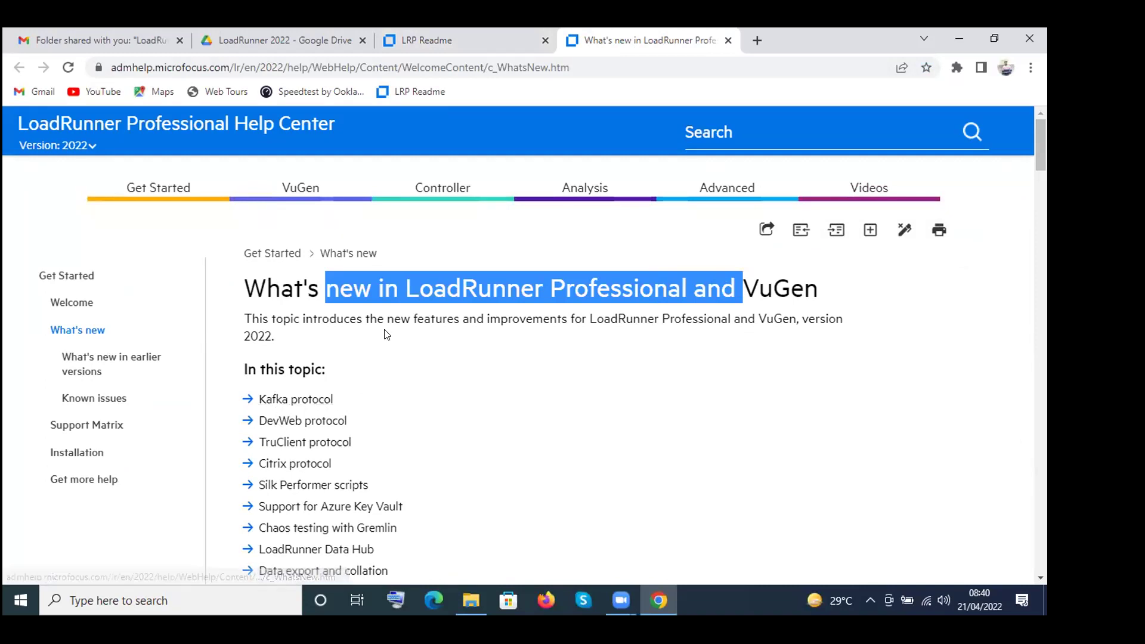
{"action": "left_click_drag", "start_coordinate": [388, 318], "coordinate": [549, 319]}
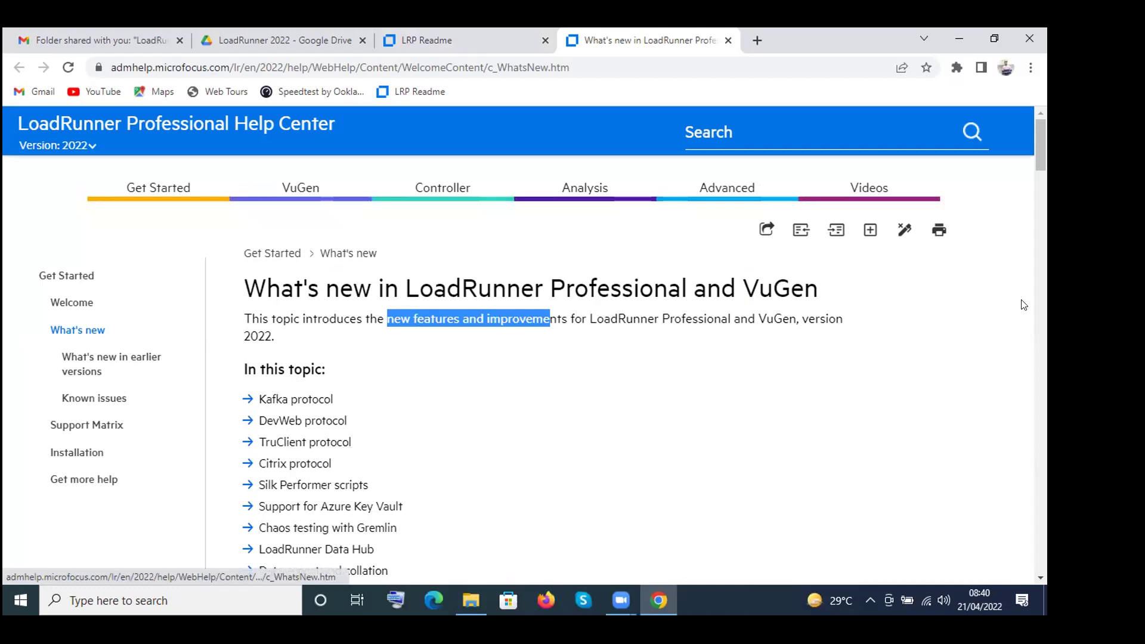
{"action": "left_click_drag", "start_coordinate": [1035, 146], "coordinate": [1035, 171]}
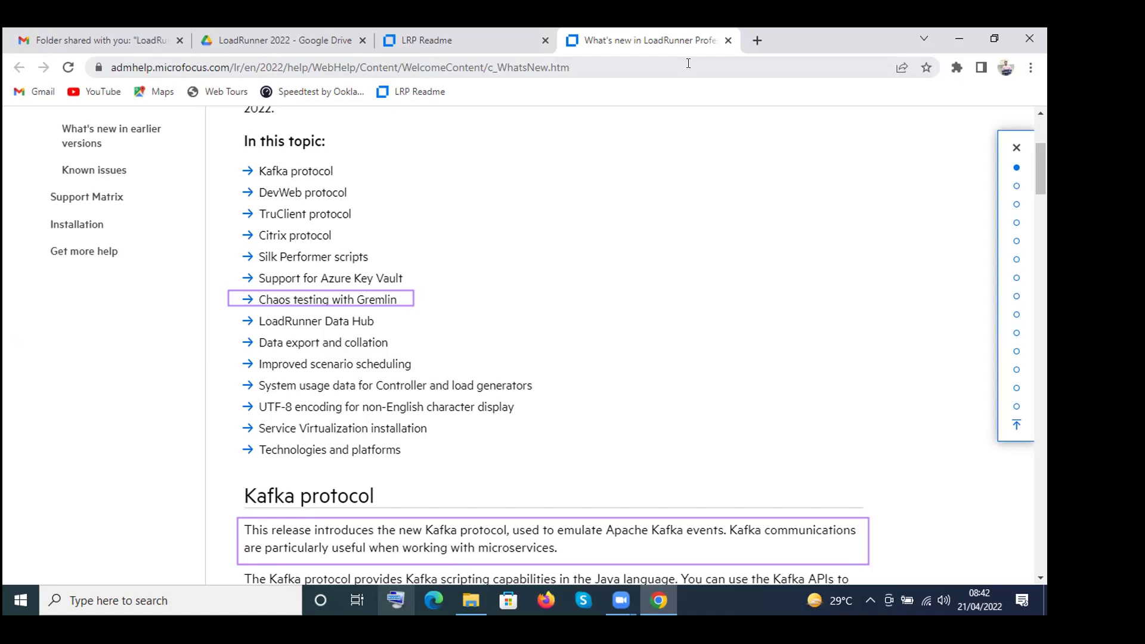
Step: Minimize the browser and launch Virtual User Generator from the desktop
{"action": "left_click", "coordinate": [959, 38]}
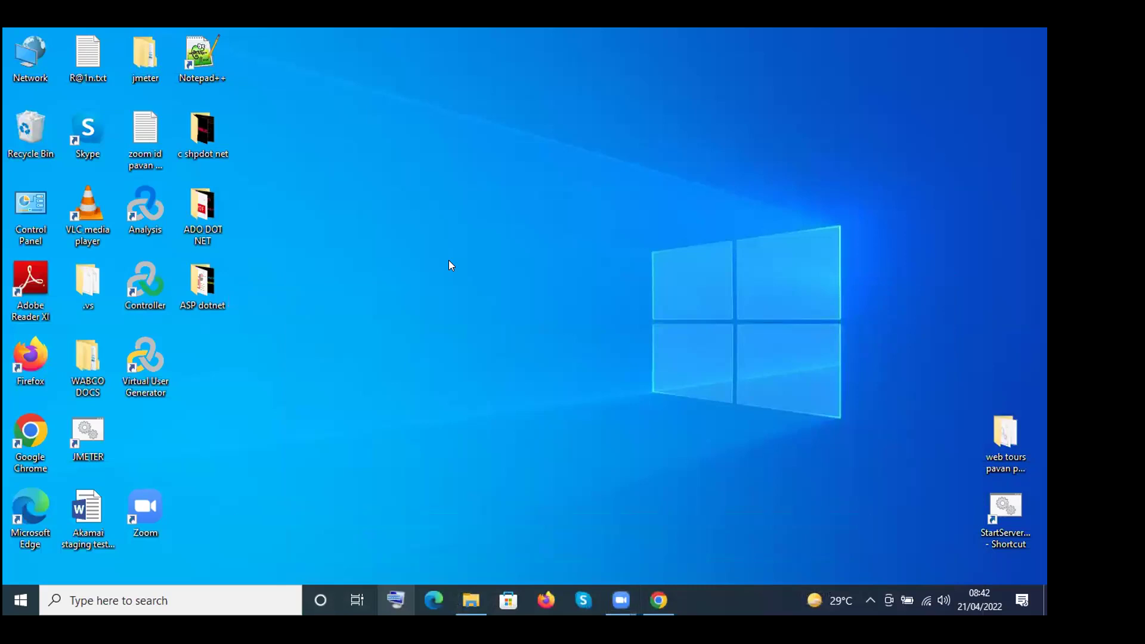
{"action": "double_click", "coordinate": [154, 363]}
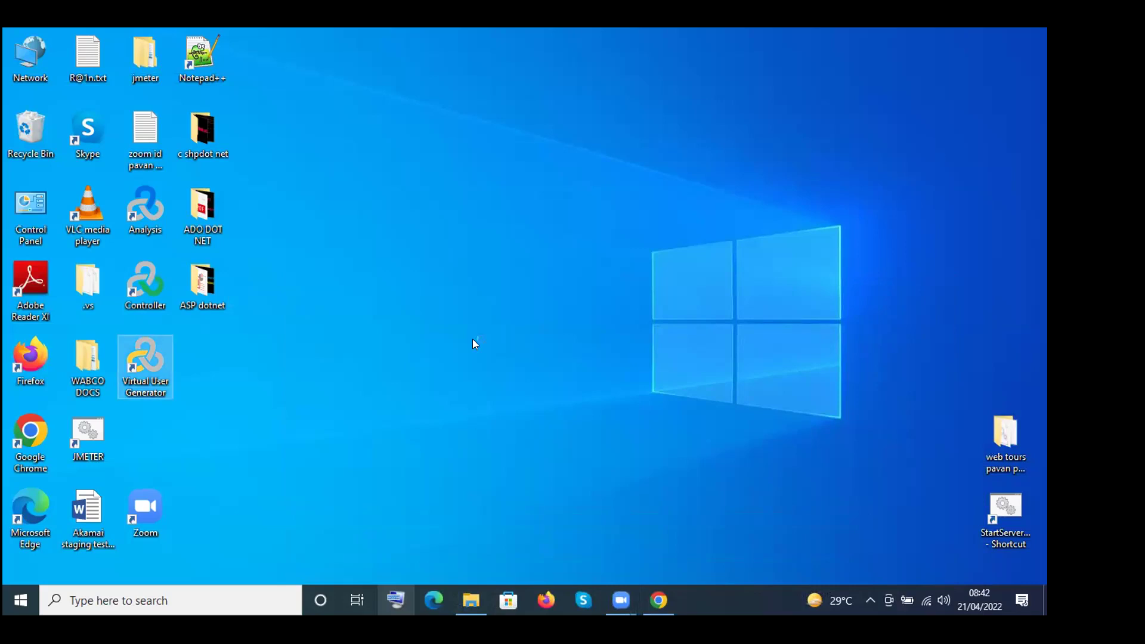